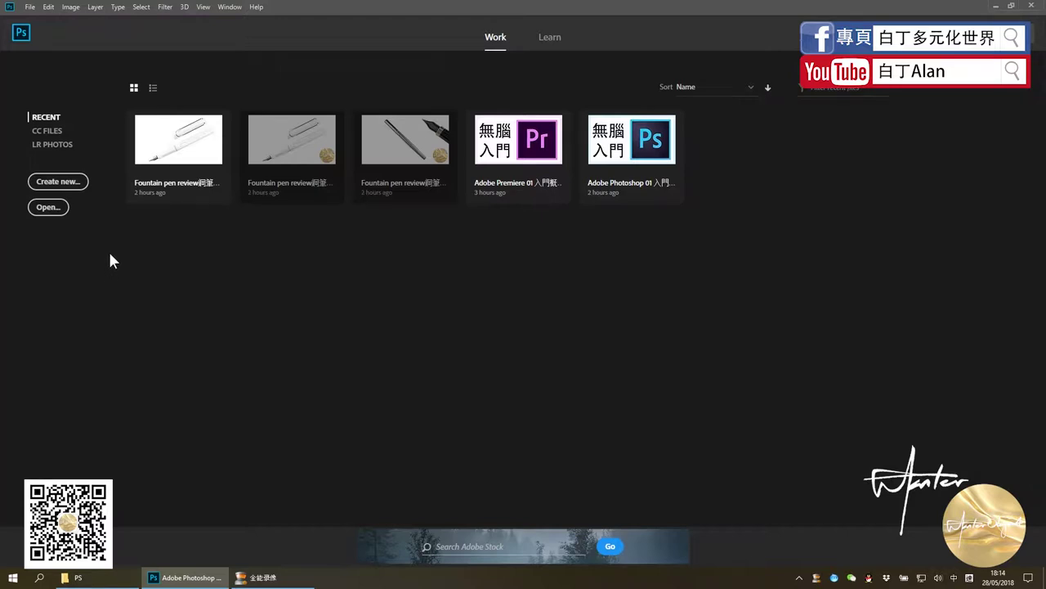
Step: Start a new blank document from the File menu, showing the A4 preset at 210 x 297 mm and 300 ppi
{"action": "left_click", "coordinate": [30, 7]}
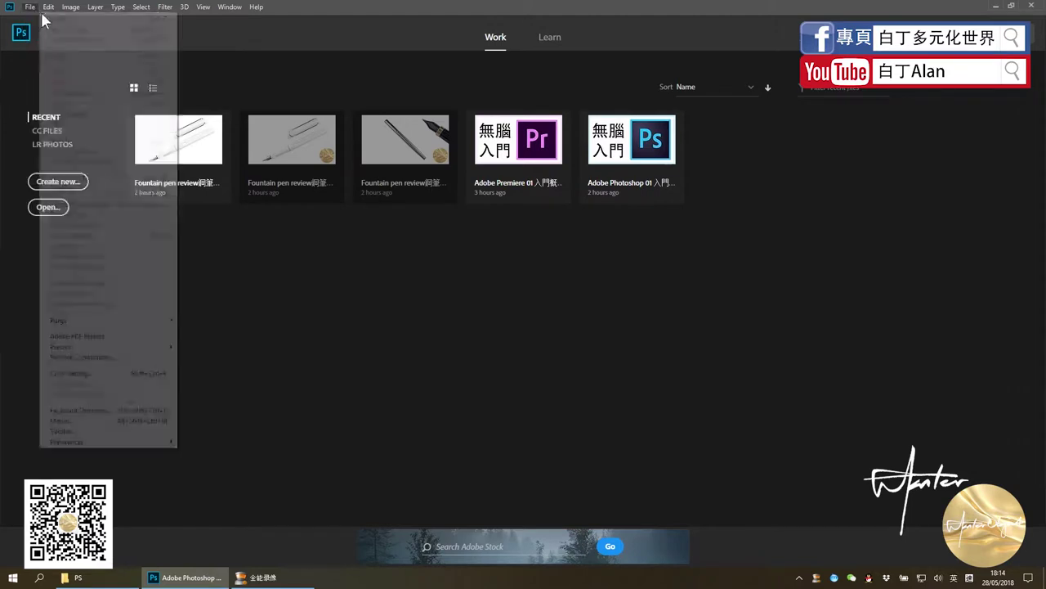
{"action": "left_click", "coordinate": [402, 309]}
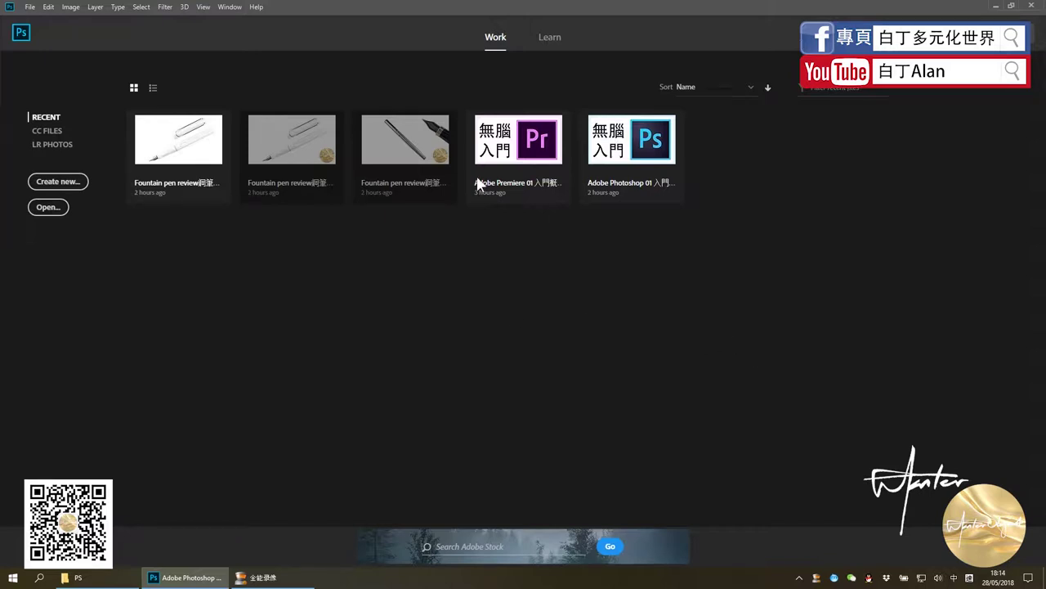
{"action": "left_click", "coordinate": [29, 6]}
{"action": "left_click", "coordinate": [410, 209]}
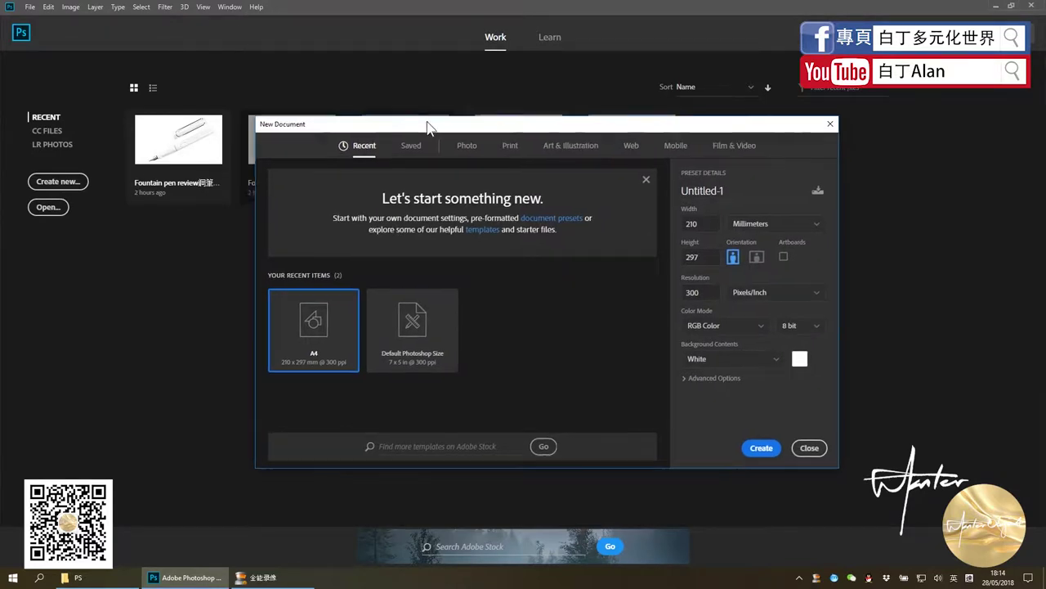
Step: Browse the Photo, Print, Art & Illustration, Web, Mobile and Film & Video preset categories
{"action": "mouse_move", "coordinate": [430, 130]}
{"action": "left_mouse_down"}
{"action": "mouse_move", "coordinate": [321, 76]}
{"action": "mouse_move", "coordinate": [307, 80]}
{"action": "left_mouse_up"}
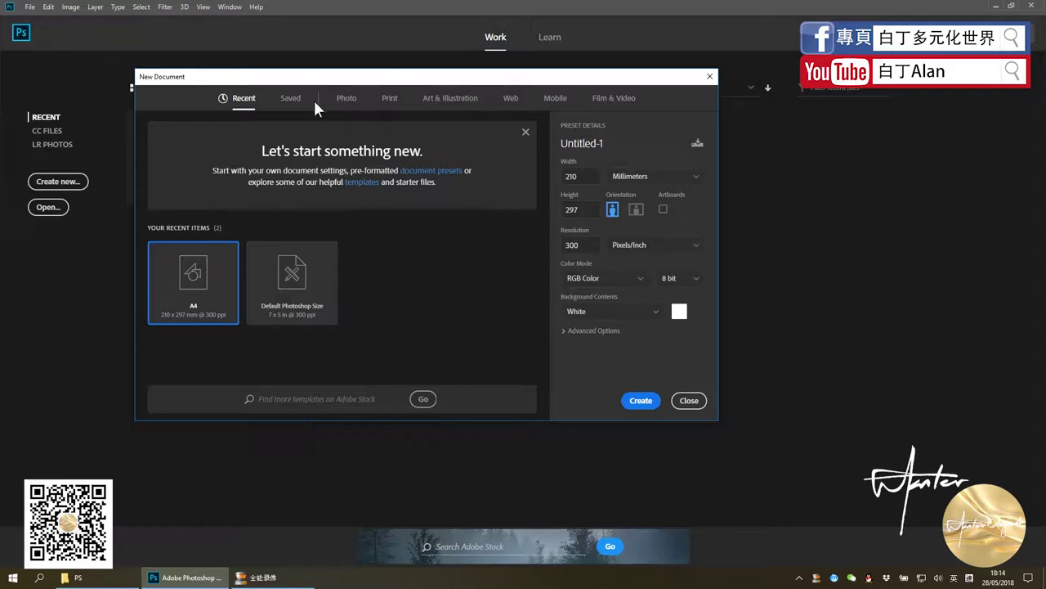
{"action": "left_click", "coordinate": [13, 577]}
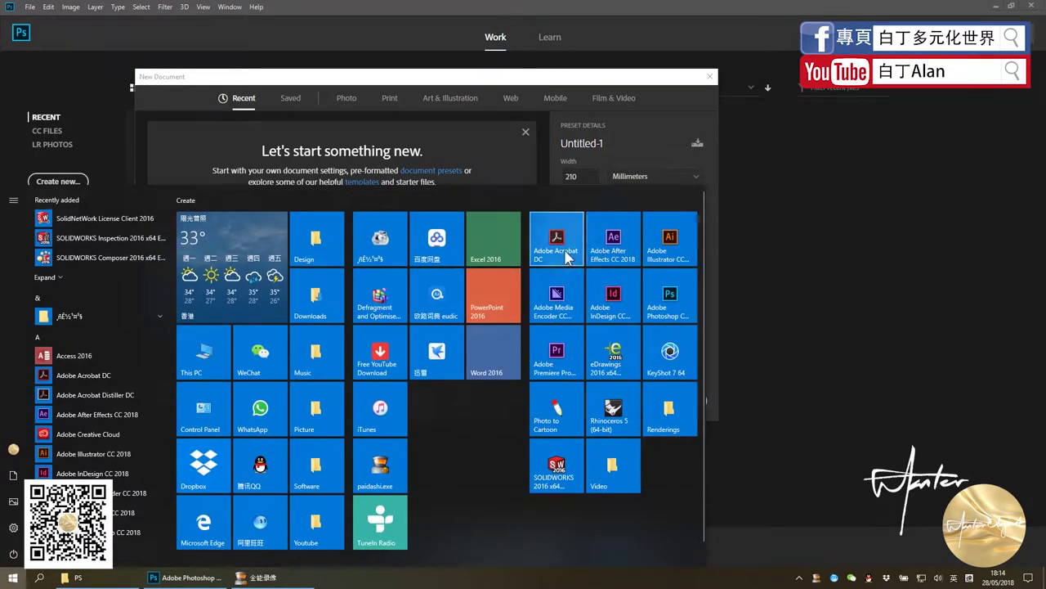
{"action": "left_click", "coordinate": [821, 266]}
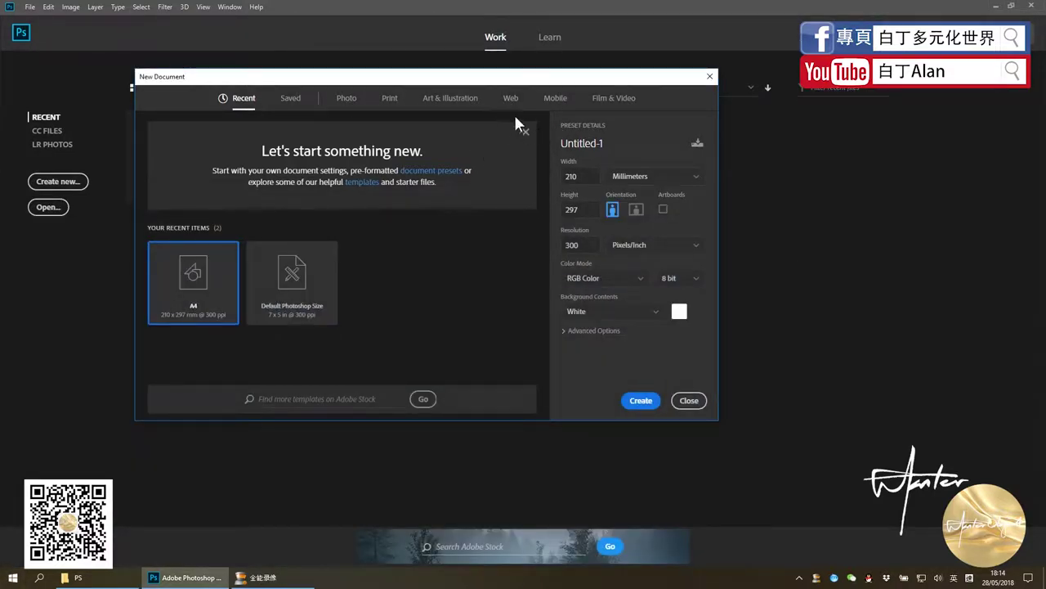
{"action": "left_click", "coordinate": [357, 98]}
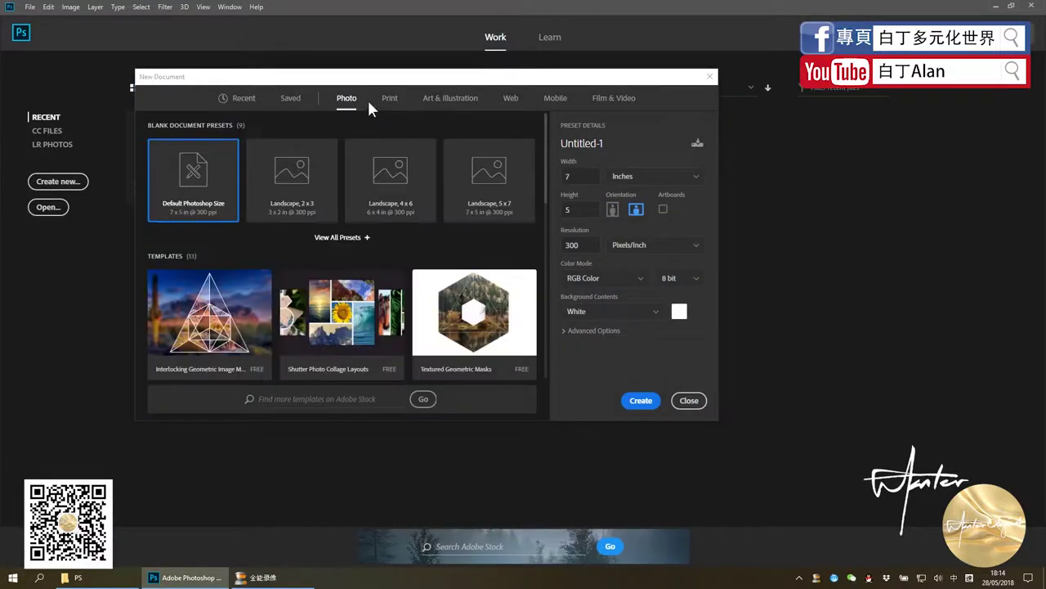
{"action": "left_click", "coordinate": [390, 101]}
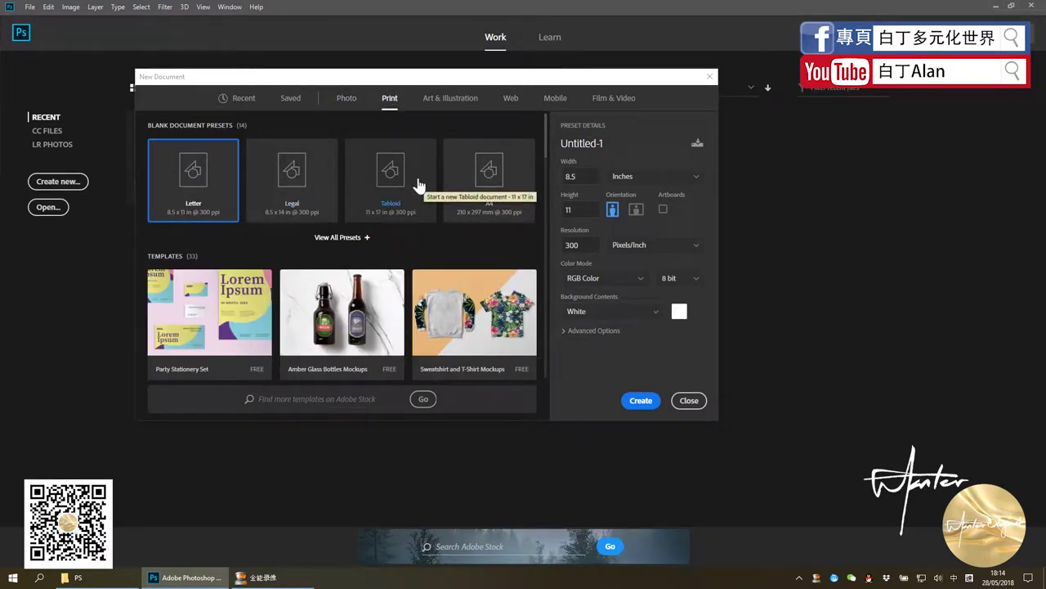
{"action": "left_click", "coordinate": [432, 100]}
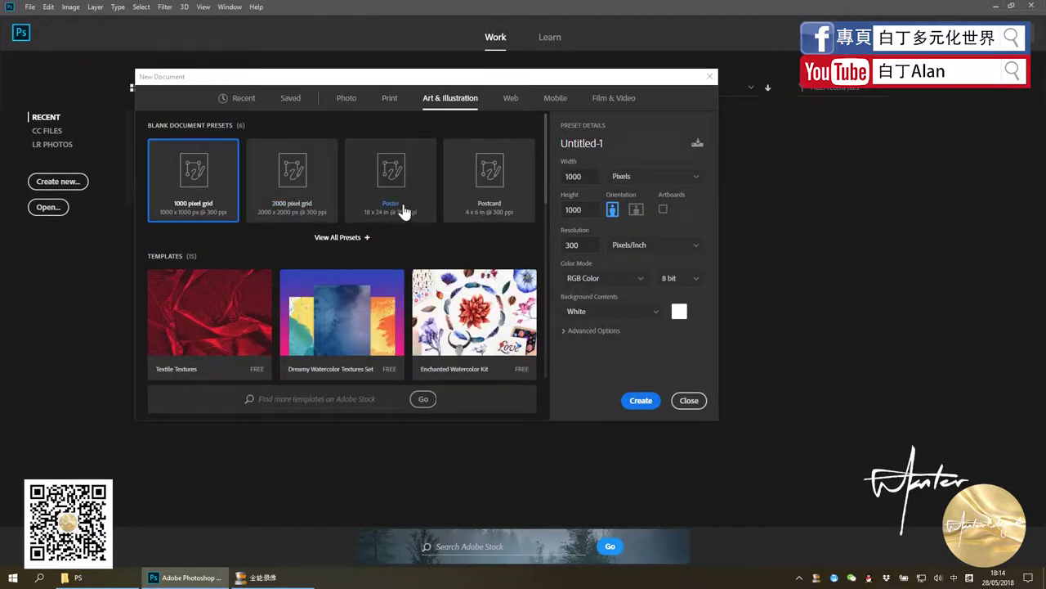
{"action": "left_click", "coordinate": [512, 98]}
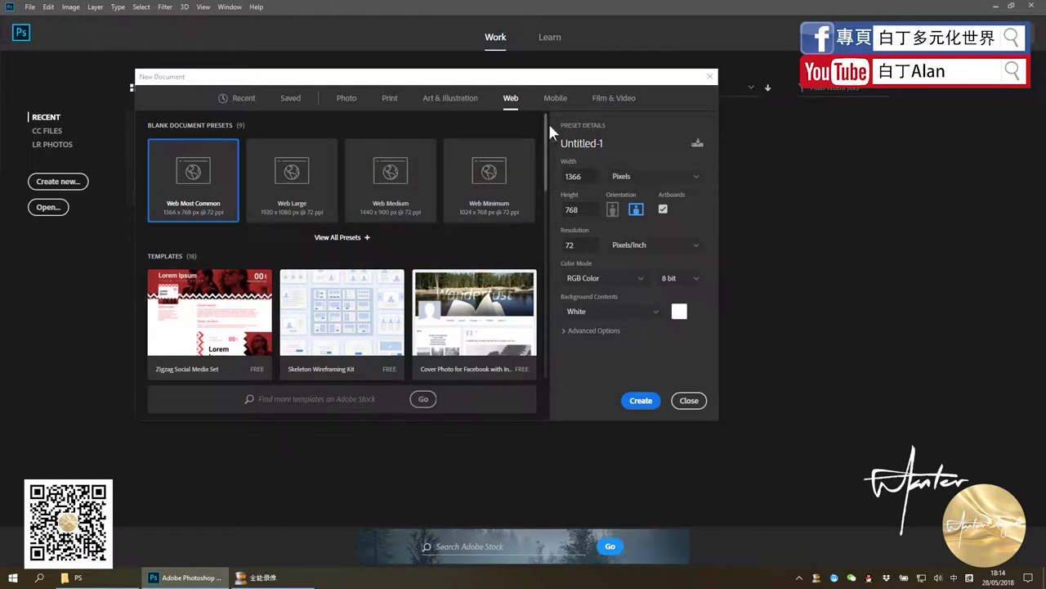
{"action": "left_click", "coordinate": [566, 101]}
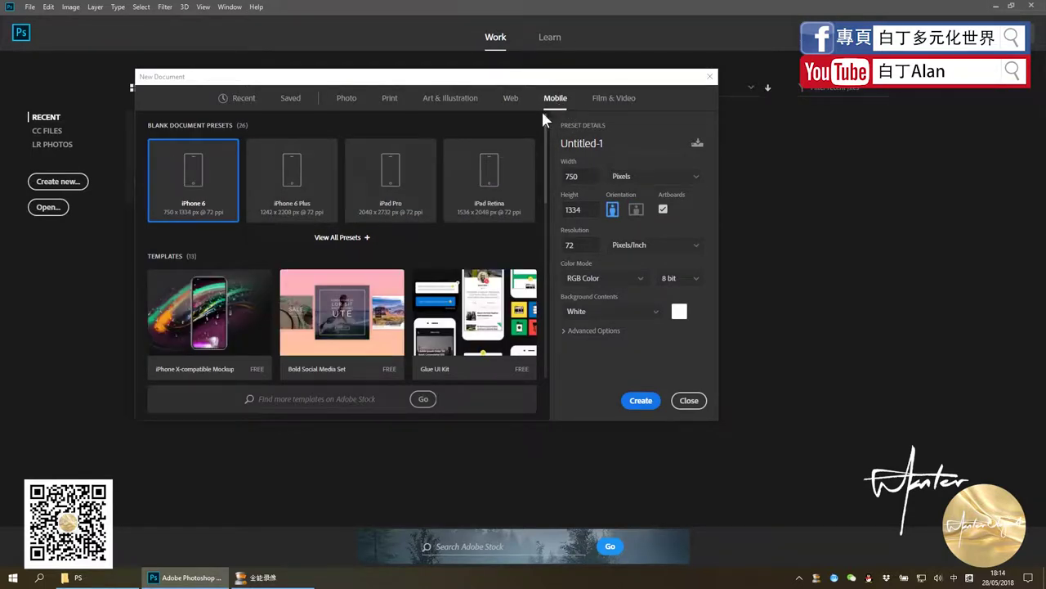
{"action": "left_click", "coordinate": [612, 99]}
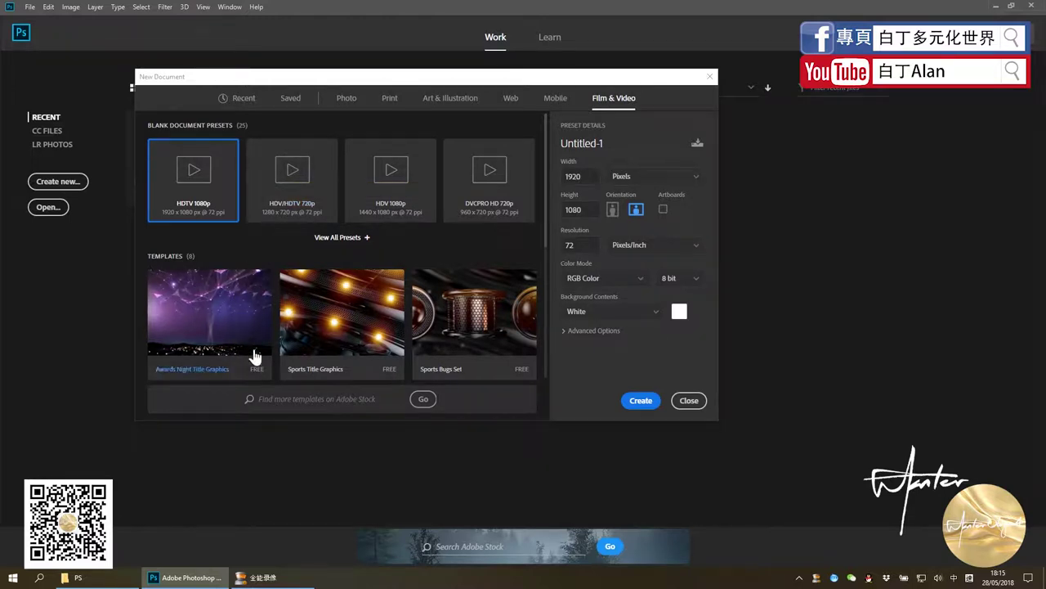
Step: Return to Print and list all 14 Print presets, Letter through B5
{"action": "left_click", "coordinate": [348, 99]}
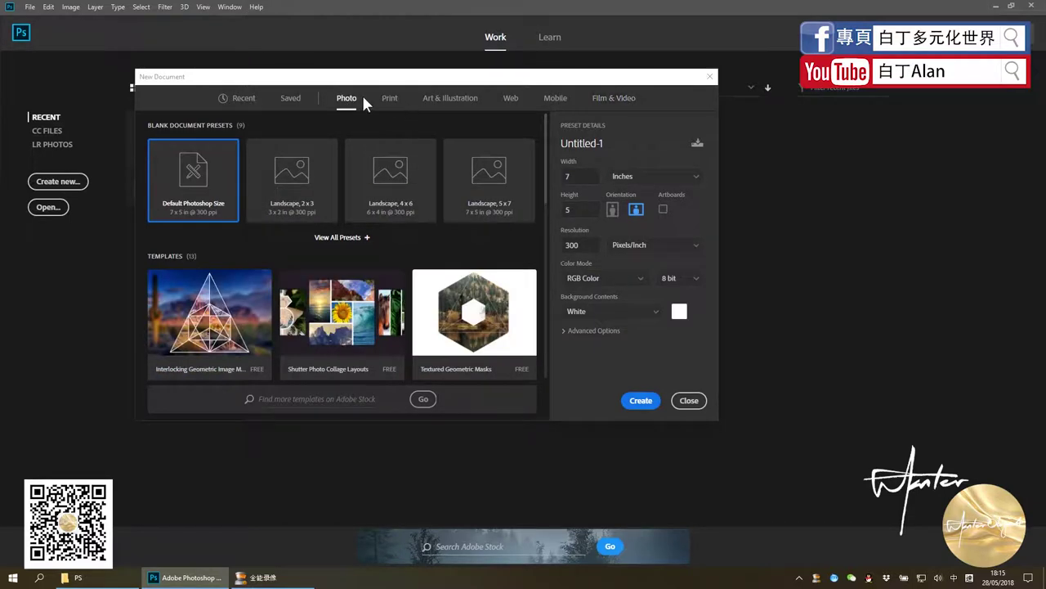
{"action": "left_click", "coordinate": [391, 99]}
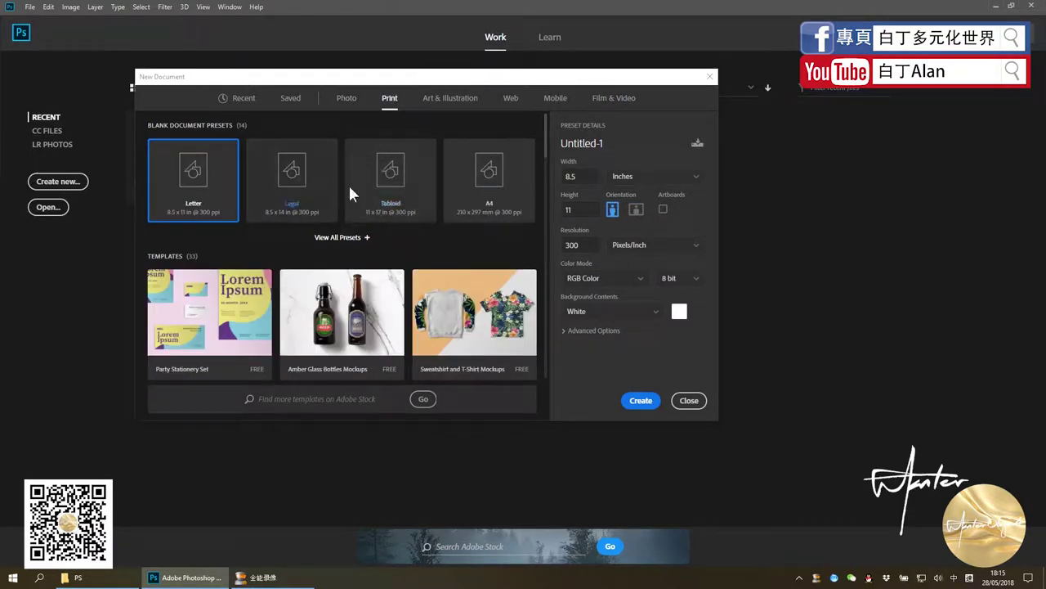
{"action": "left_click", "coordinate": [356, 242]}
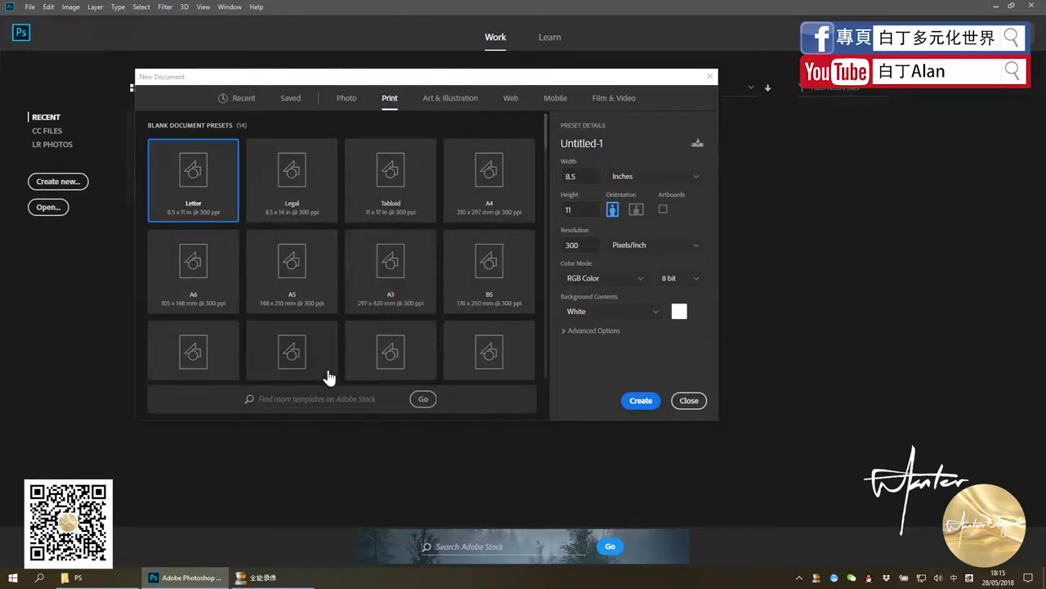
{"action": "scroll", "coordinate": [346, 286], "scroll_direction": "down", "scroll_amount": 2}
{"action": "scroll", "coordinate": [348, 288], "scroll_direction": "down", "scroll_amount": 3}
{"action": "scroll", "coordinate": [346, 290], "scroll_direction": "up", "scroll_amount": 2}
{"action": "scroll", "coordinate": [444, 241], "scroll_direction": "up", "scroll_amount": 2}
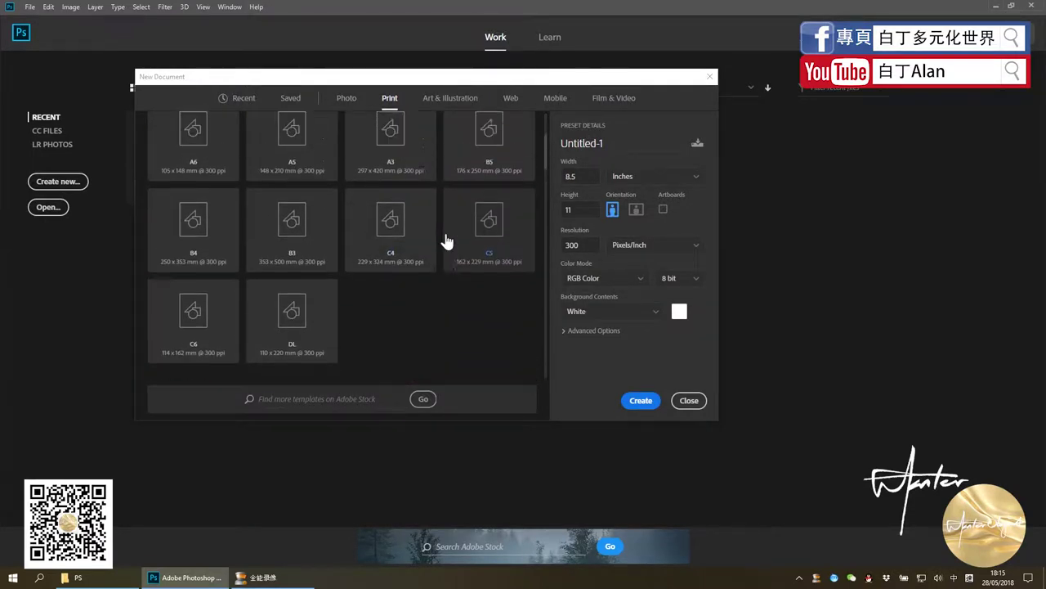
{"action": "scroll", "coordinate": [470, 208], "scroll_direction": "up", "scroll_amount": 1}
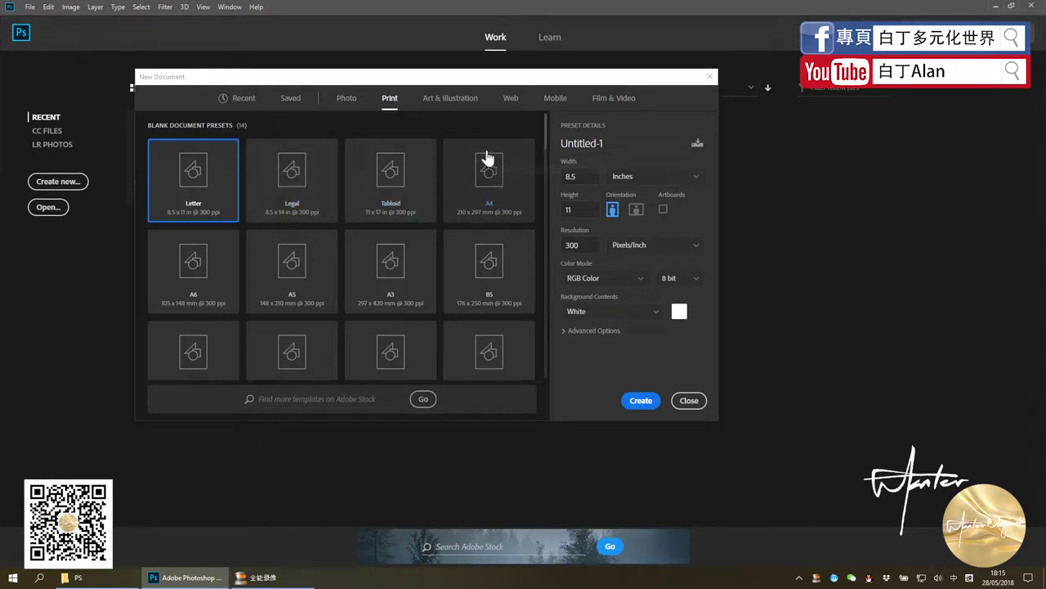
Step: Choose the A4 preset in landscape orientation with Artboards enabled
{"action": "left_click", "coordinate": [490, 204]}
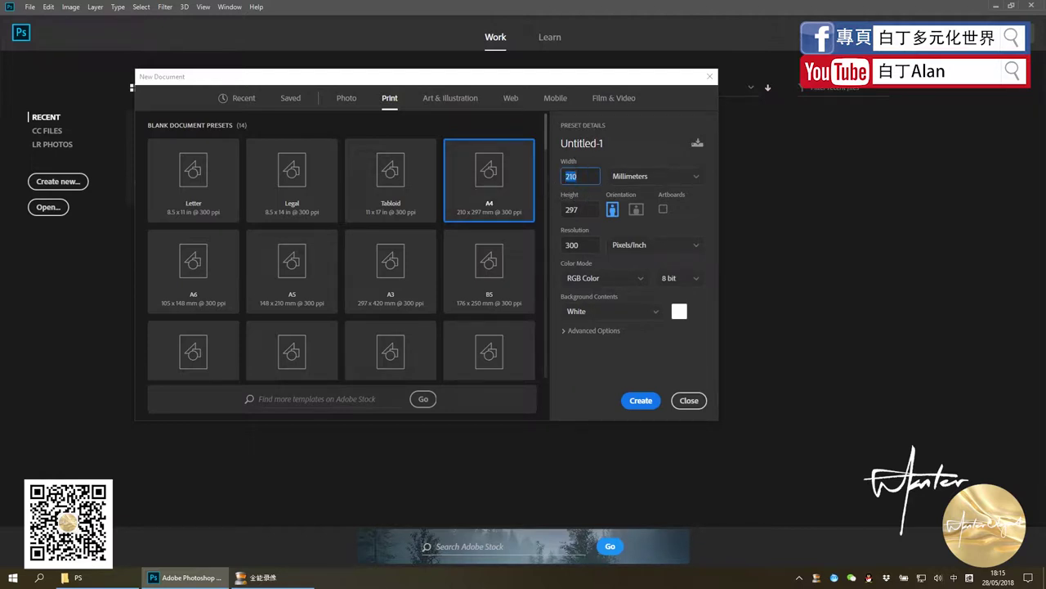
{"action": "left_click", "coordinate": [636, 209]}
{"action": "left_click", "coordinate": [636, 210]}
{"action": "left_click", "coordinate": [663, 210]}
Step: Keep Millimeters and 300 ppi, expand Advanced Options, and create the document
{"action": "left_click", "coordinate": [689, 185]}
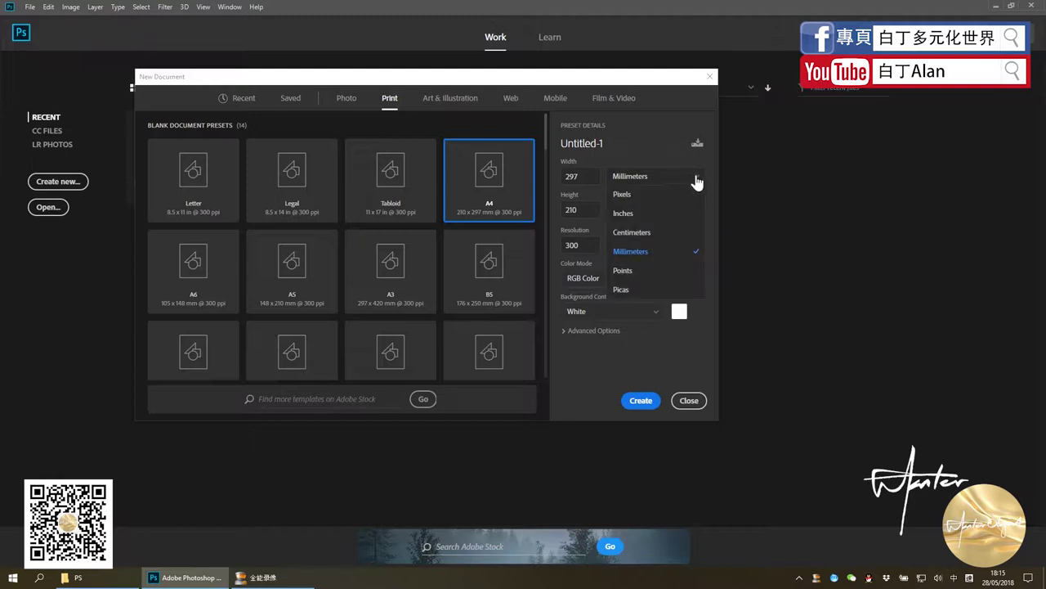
{"action": "left_click", "coordinate": [695, 180]}
{"action": "left_click", "coordinate": [696, 180]}
{"action": "left_click", "coordinate": [696, 180]}
{"action": "left_click", "coordinate": [696, 180]}
{"action": "left_click", "coordinate": [689, 176]}
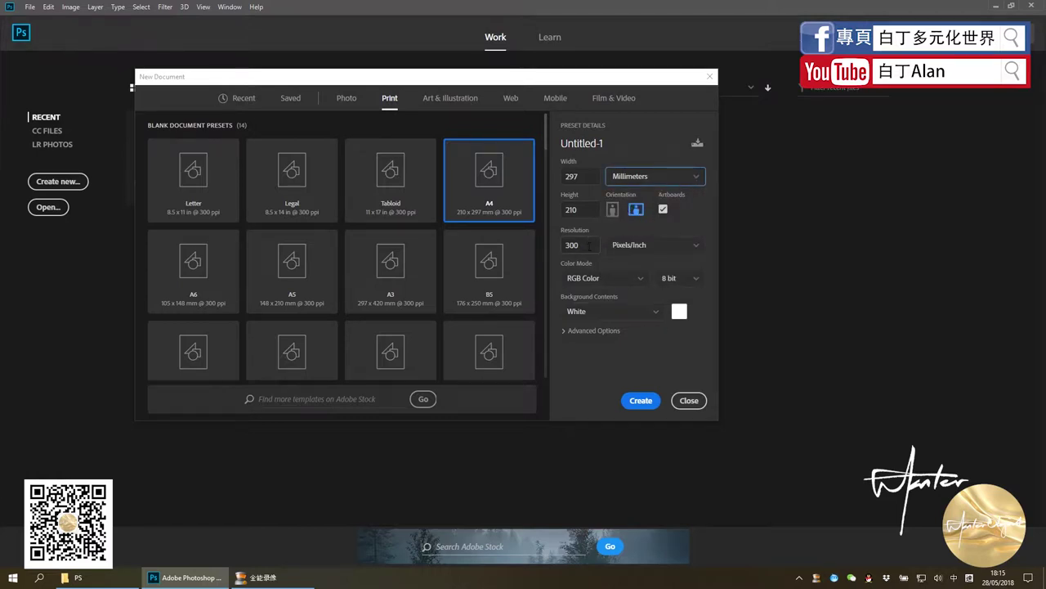
{"action": "double_click", "coordinate": [582, 245]}
{"action": "left_click", "coordinate": [608, 330]}
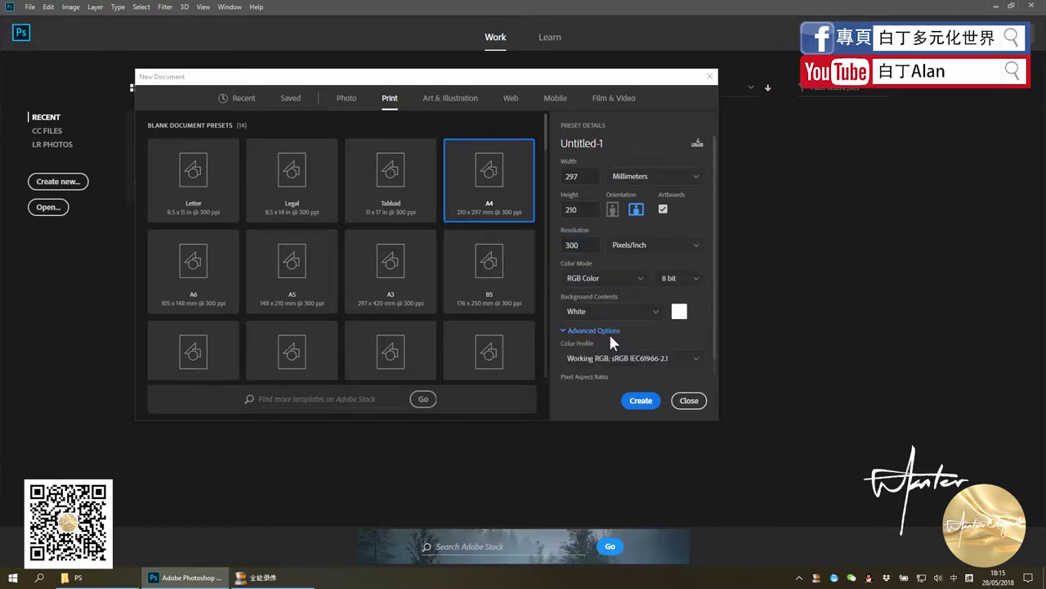
{"action": "scroll", "coordinate": [643, 333], "scroll_direction": "down", "scroll_amount": 1}
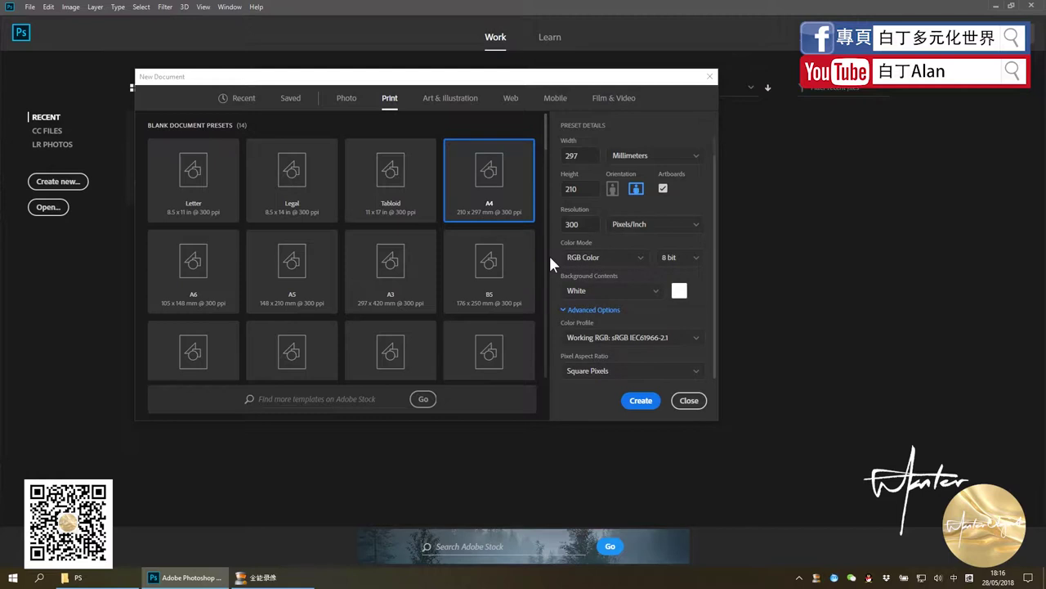
{"action": "left_click", "coordinate": [652, 402]}
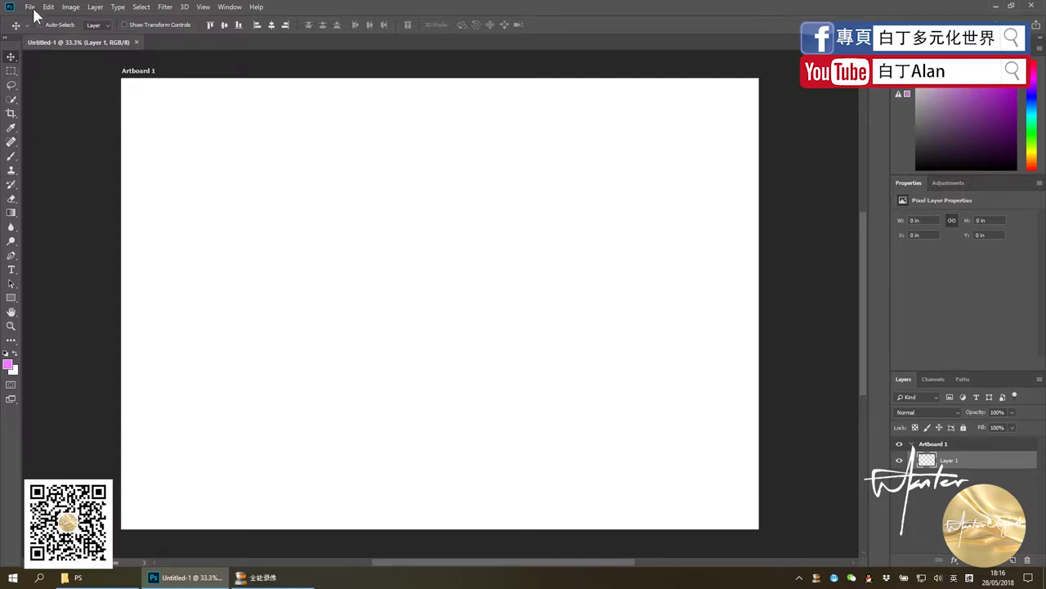
Step: Check the Move tool choices, then add an empty Layer 2 above Layer 1
{"action": "right_click", "coordinate": [6, 58]}
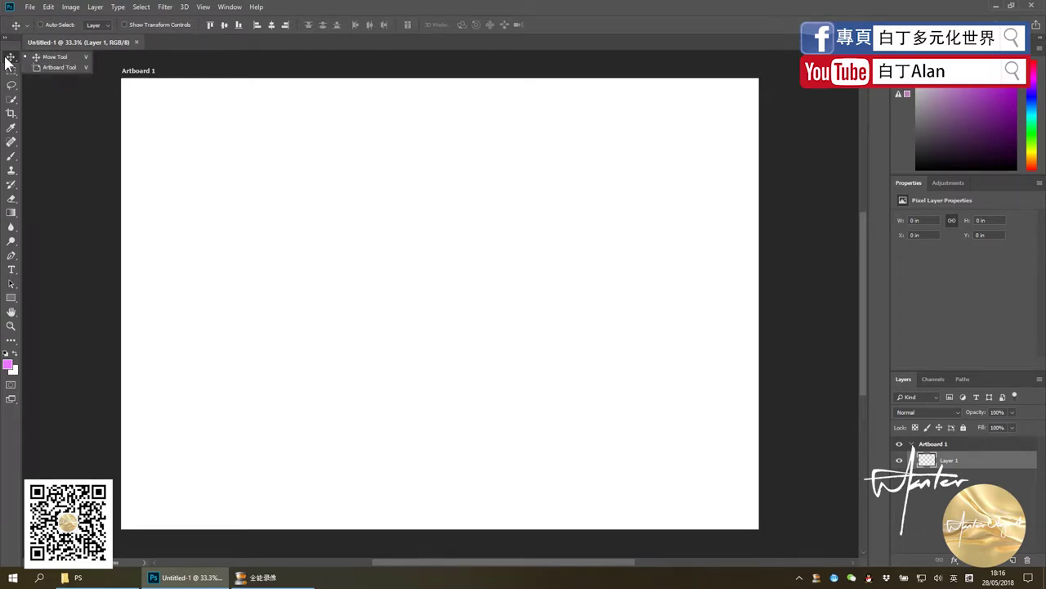
{"action": "left_click", "coordinate": [60, 97]}
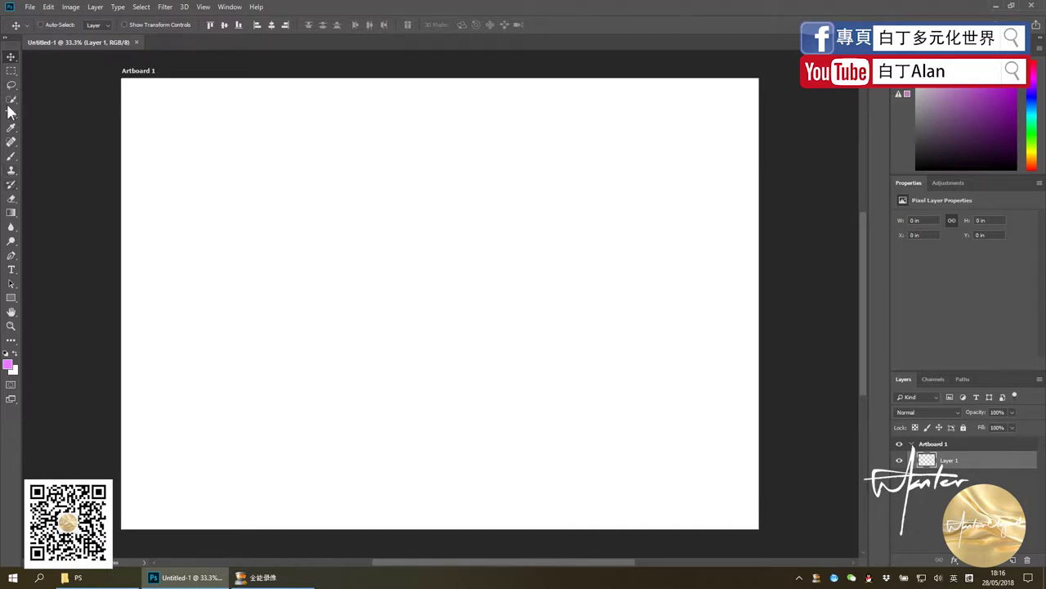
{"action": "left_click", "coordinate": [1013, 561]}
Step: Fill a rectangular selection left of the artboard centre with pink on Layer 2, then deselect
{"action": "left_click", "coordinate": [9, 71]}
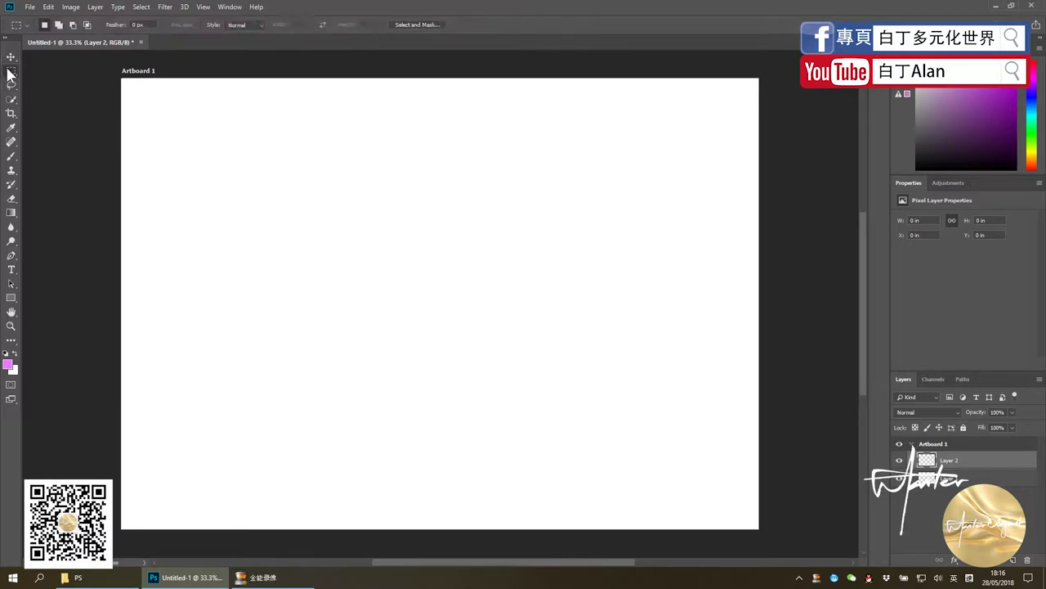
{"action": "left_click_drag", "start_coordinate": [242, 219], "coordinate": [483, 435]}
{"action": "key", "text": "alt+BackSpace"}
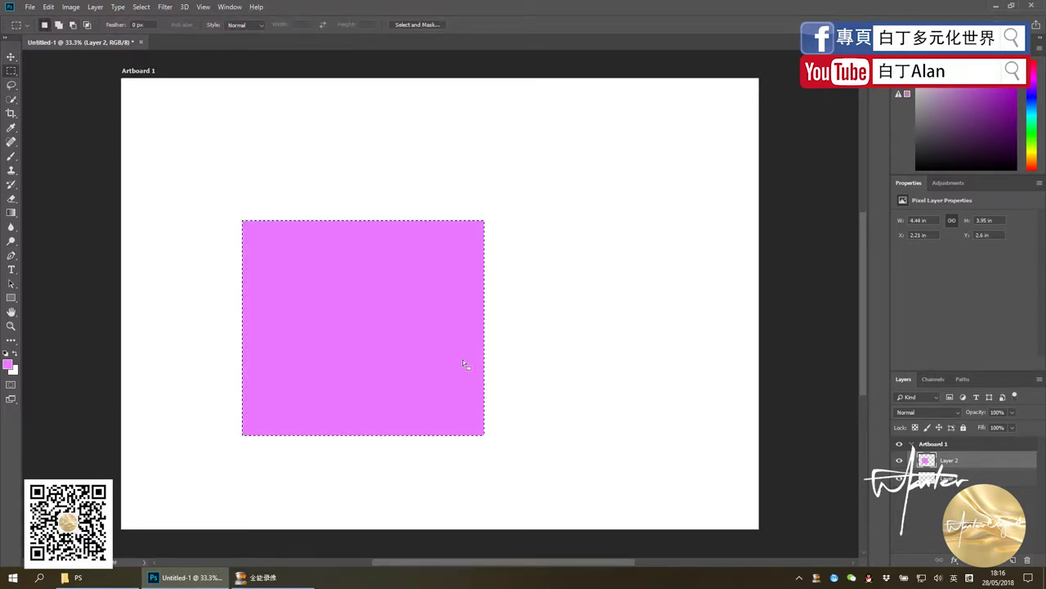
{"action": "key", "text": "ctrl+d"}
{"action": "left_click", "coordinate": [11, 57]}
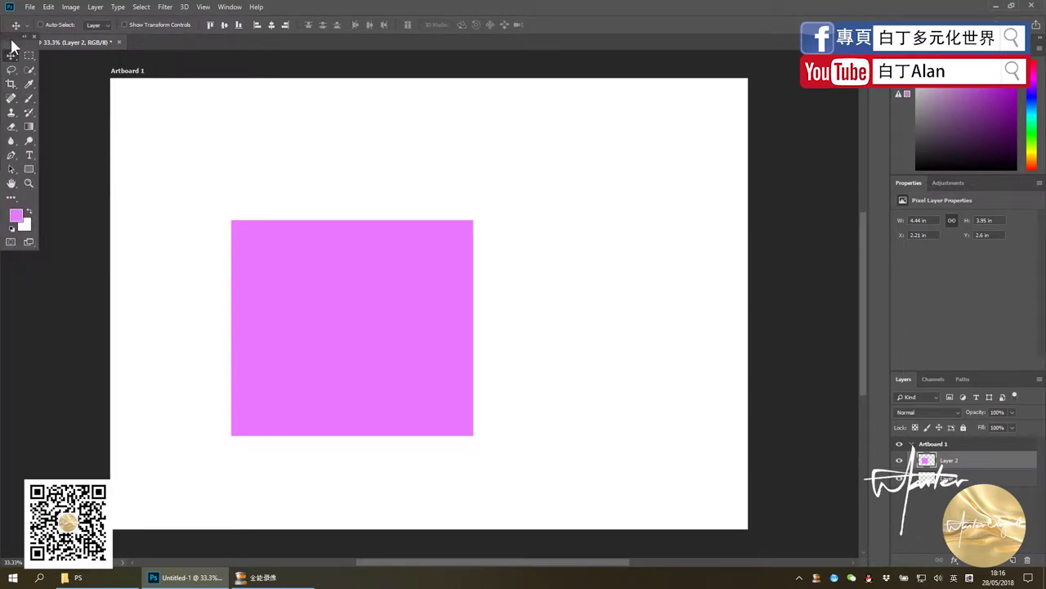
{"action": "left_click", "coordinate": [8, 41]}
{"action": "left_click", "coordinate": [9, 39]}
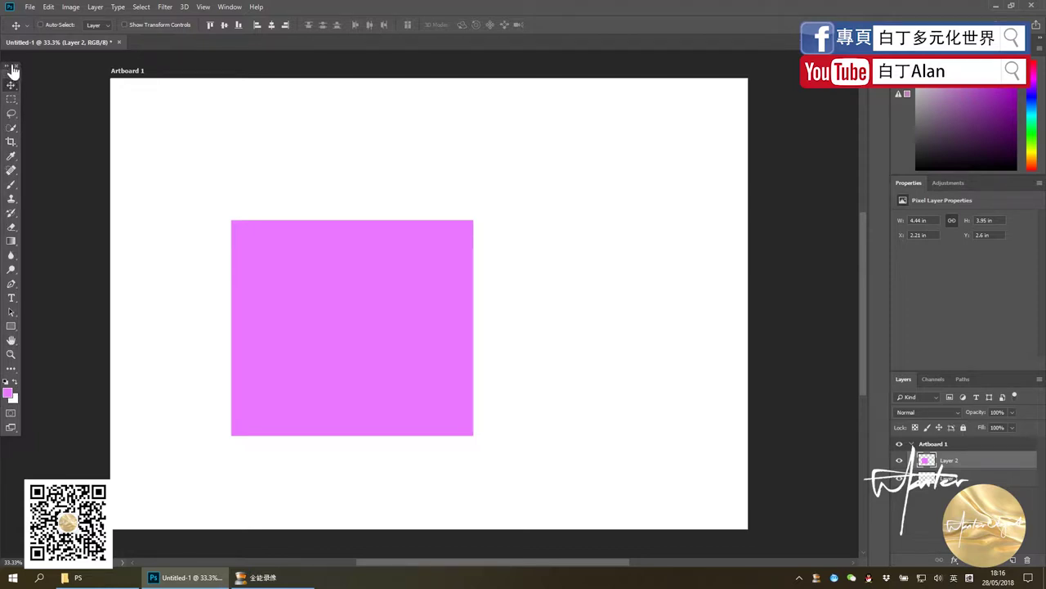
Step: Open Save As at the Desktop folder, reposition the dialog, then cancel the save
{"action": "left_click", "coordinate": [29, 8]}
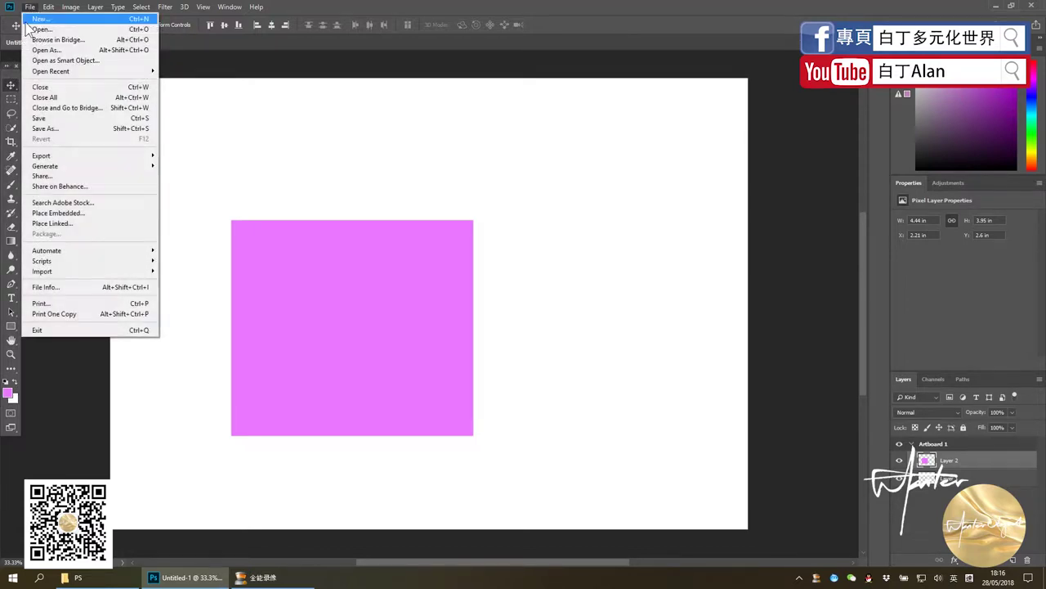
{"action": "left_click", "coordinate": [373, 210]}
{"action": "left_click", "coordinate": [31, 8]}
{"action": "mouse_move", "coordinate": [41, 155]}
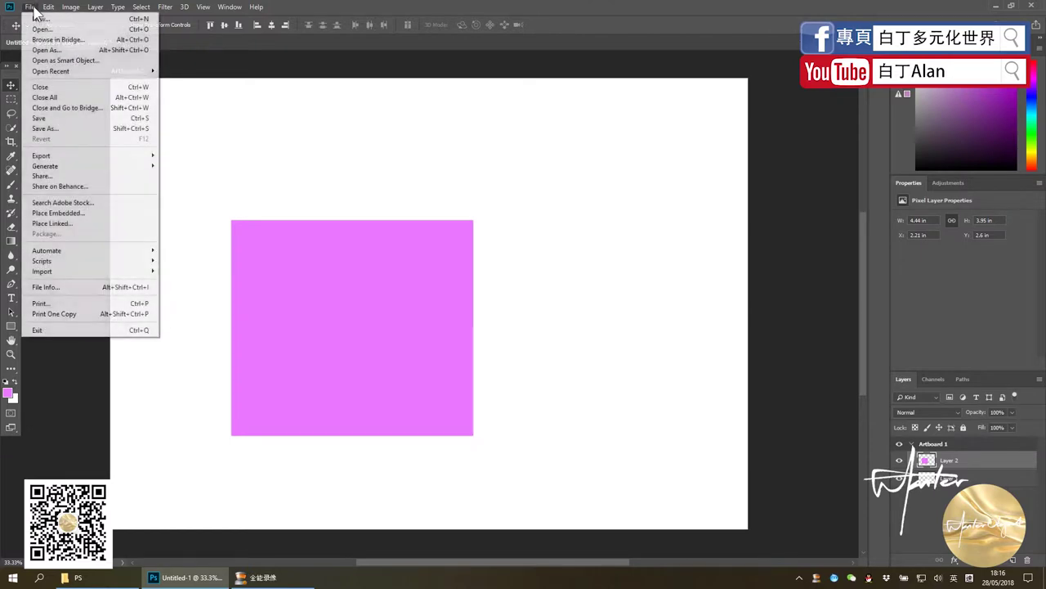
{"action": "left_click", "coordinate": [72, 120]}
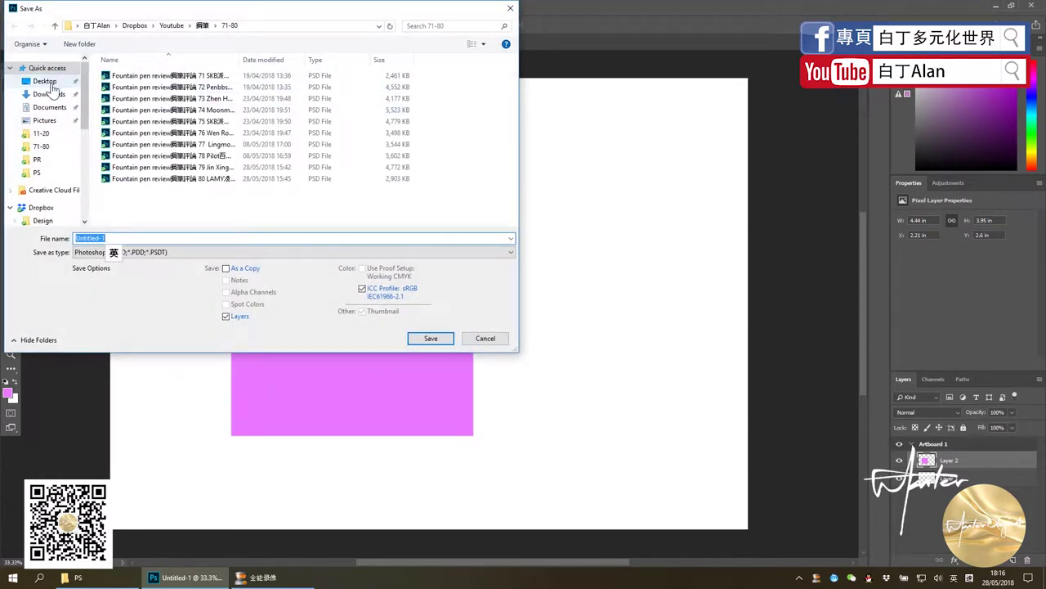
{"action": "left_click", "coordinate": [41, 82]}
{"action": "left_click_drag", "start_coordinate": [261, 15], "coordinate": [564, 99]}
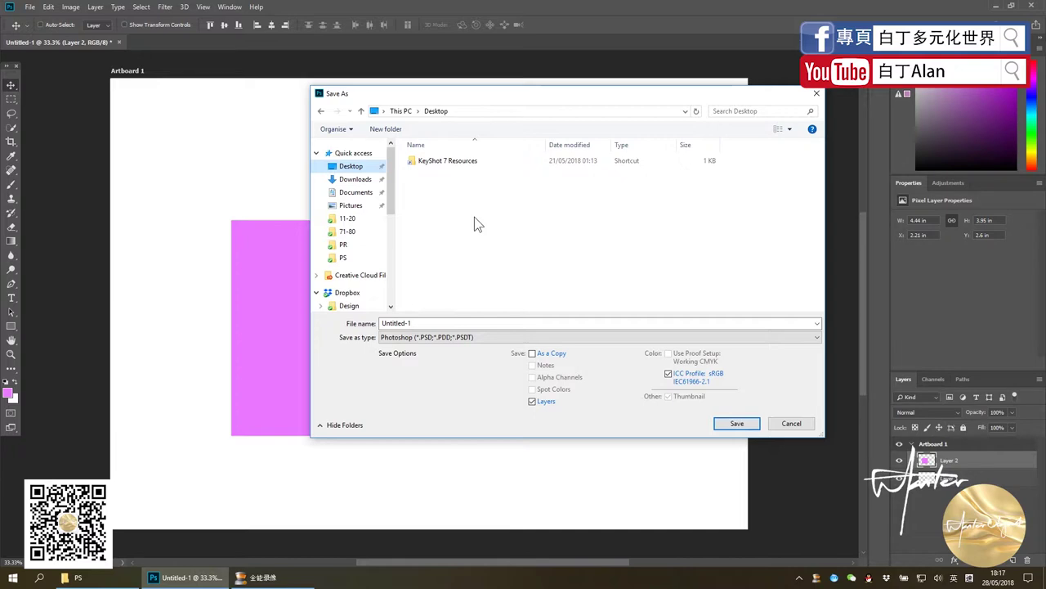
{"action": "left_click_drag", "start_coordinate": [496, 96], "coordinate": [382, 129]}
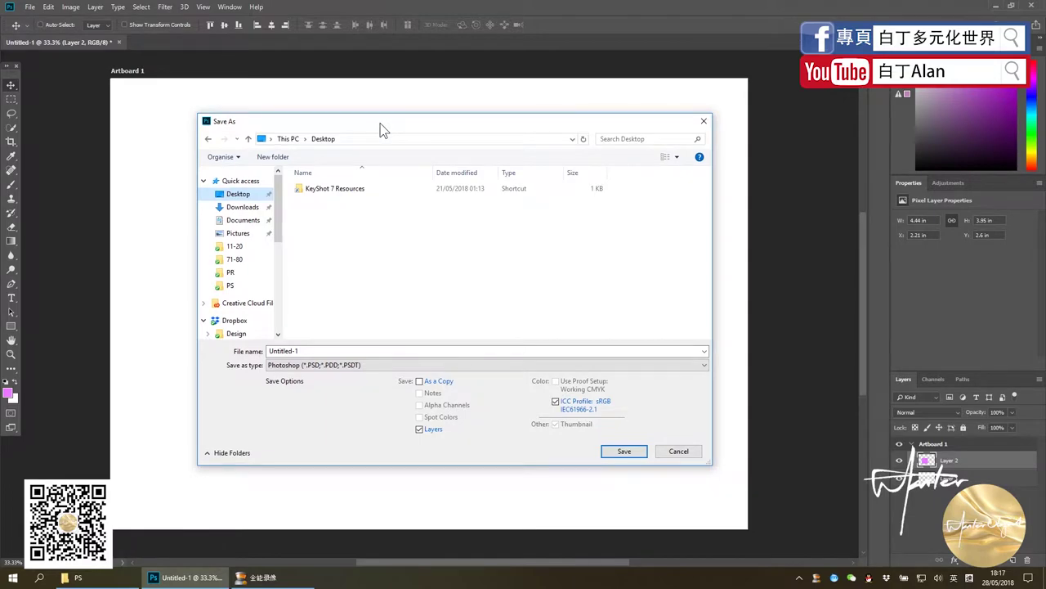
{"action": "left_click", "coordinate": [675, 460]}
Step: Place the 無腦入門 Ps-logo image from the PS folder onto Artboard 1 and commit it
{"action": "left_click", "coordinate": [74, 577]}
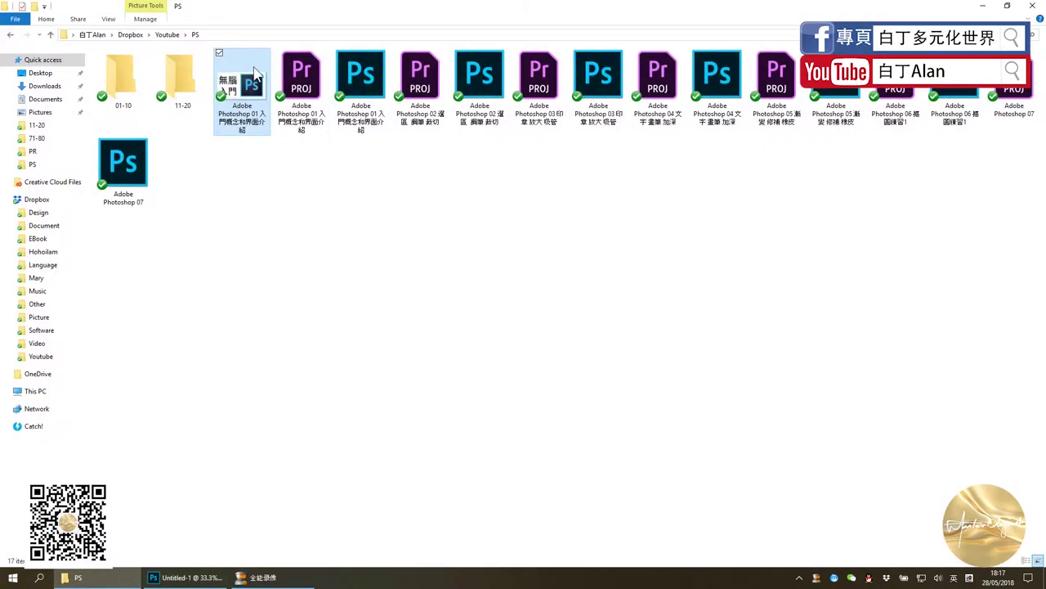
{"action": "left_click", "coordinate": [244, 105]}
{"action": "left_click_drag", "start_coordinate": [243, 105], "coordinate": [188, 579]}
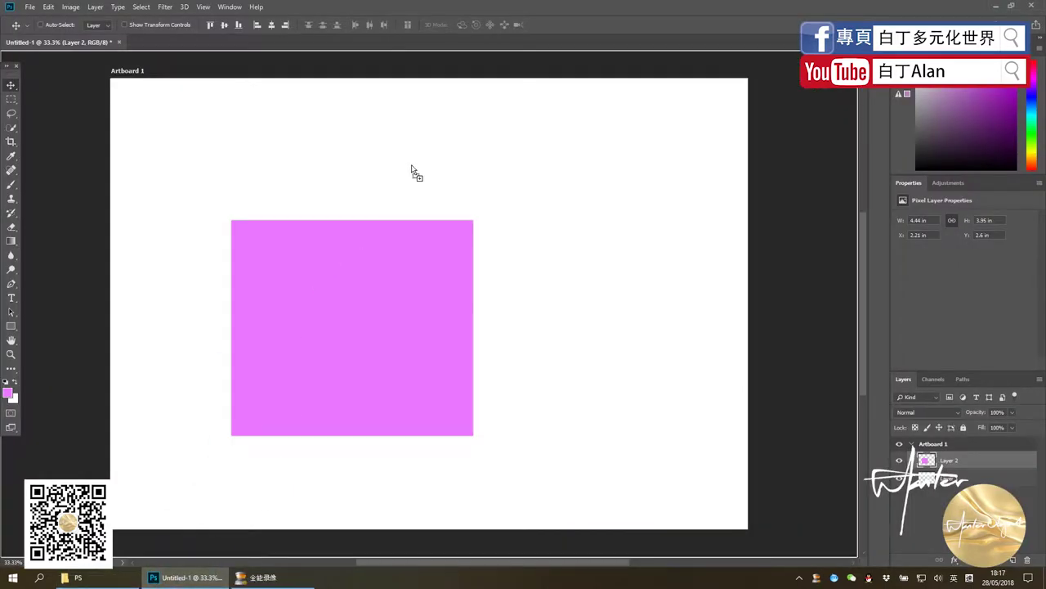
{"action": "left_click_drag", "start_coordinate": [188, 579], "coordinate": [414, 188]}
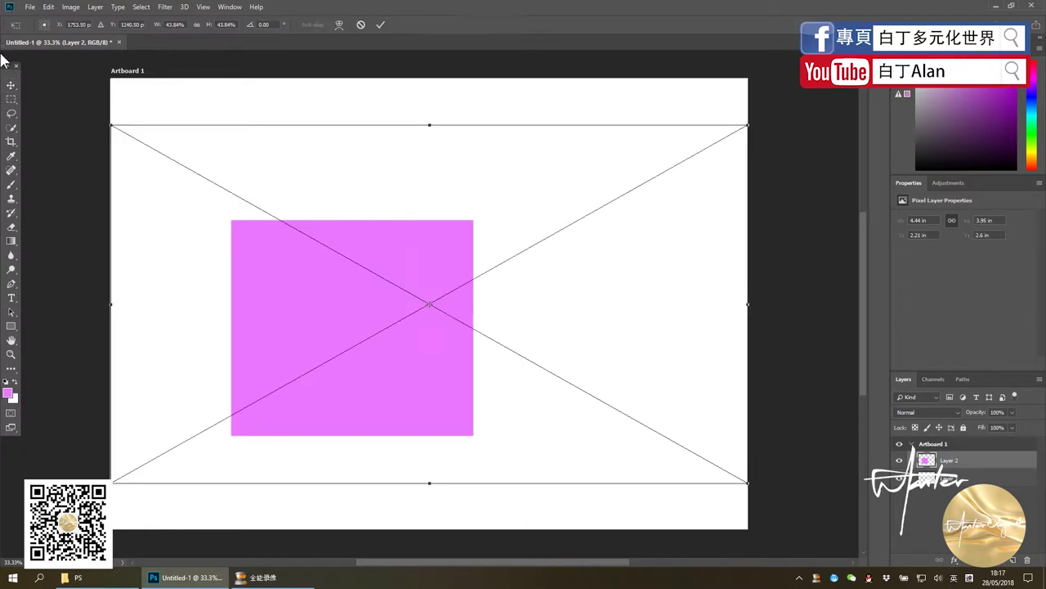
{"action": "key", "text": "Return"}
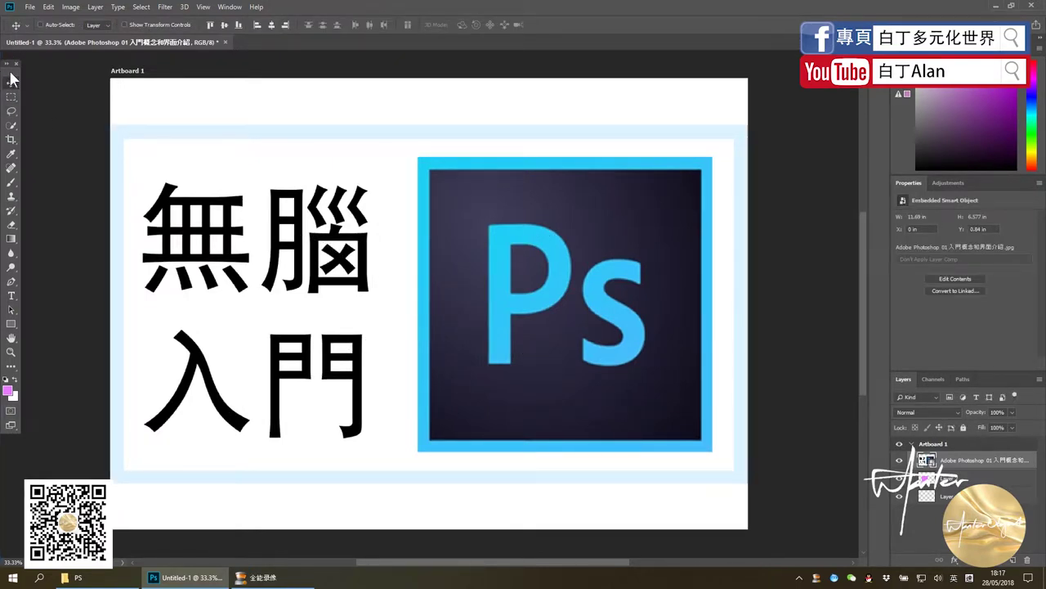
{"action": "left_click_drag", "start_coordinate": [2, 75], "coordinate": [3, 75]}
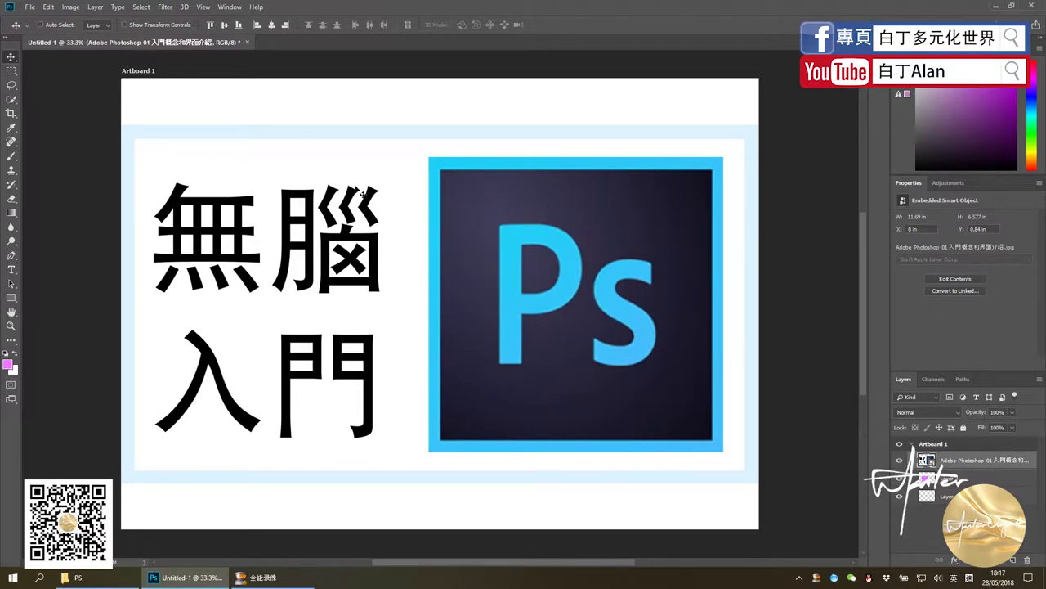
Step: Switch between the PS folder and Photoshop, dragging the image file in again
{"action": "left_click", "coordinate": [117, 578]}
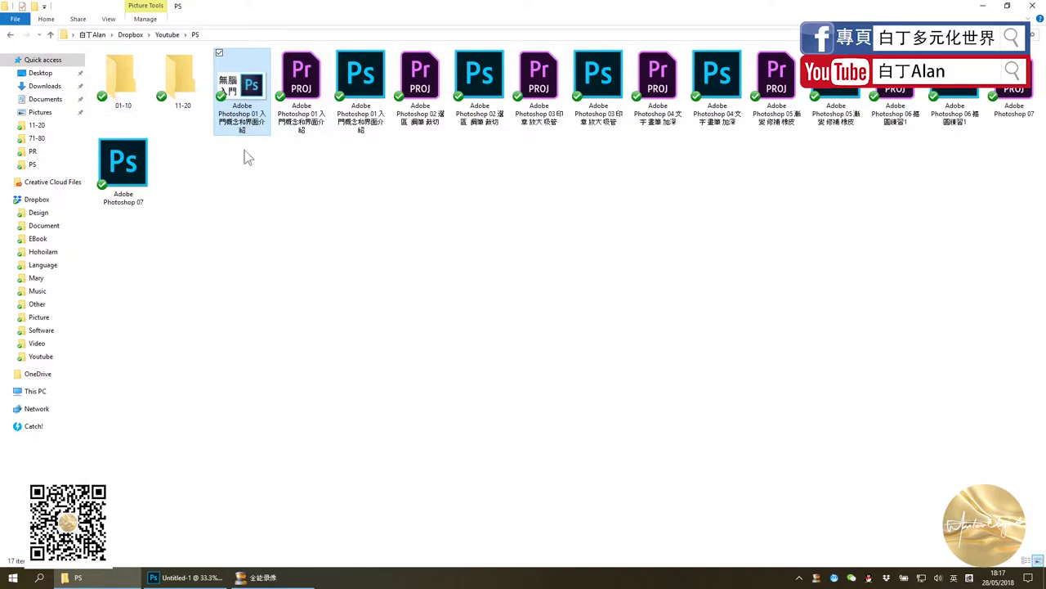
{"action": "left_click", "coordinate": [164, 579]}
{"action": "left_click", "coordinate": [188, 577]}
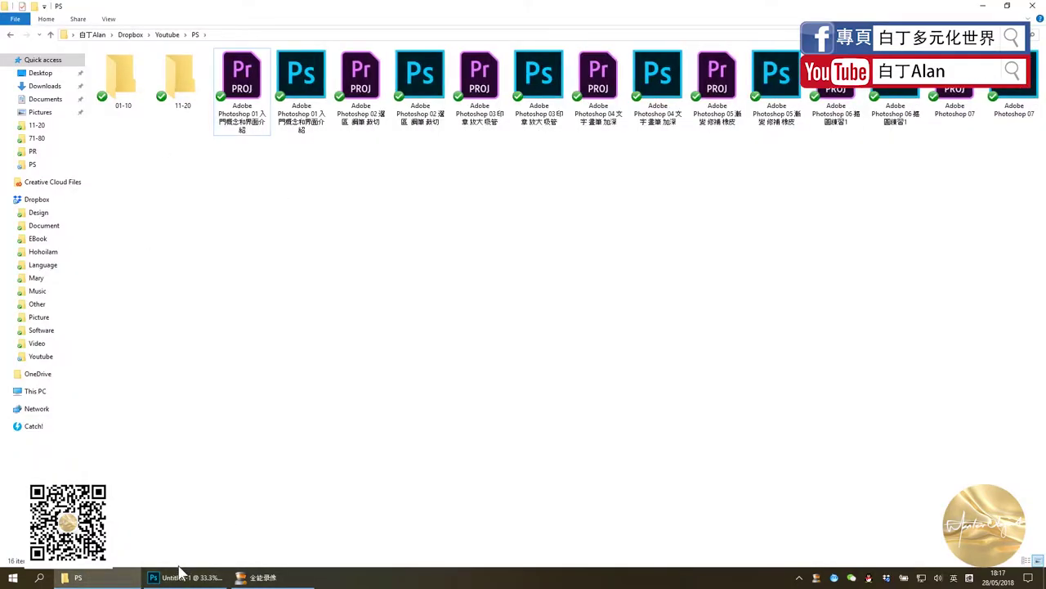
{"action": "left_click_drag", "start_coordinate": [230, 107], "coordinate": [297, 497]}
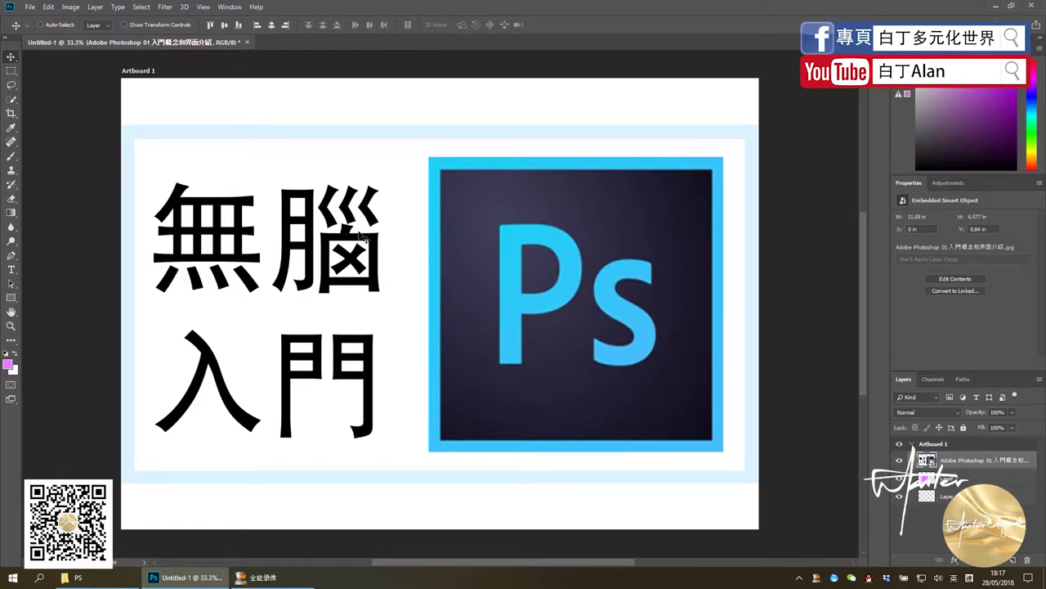
{"action": "left_click", "coordinate": [77, 577]}
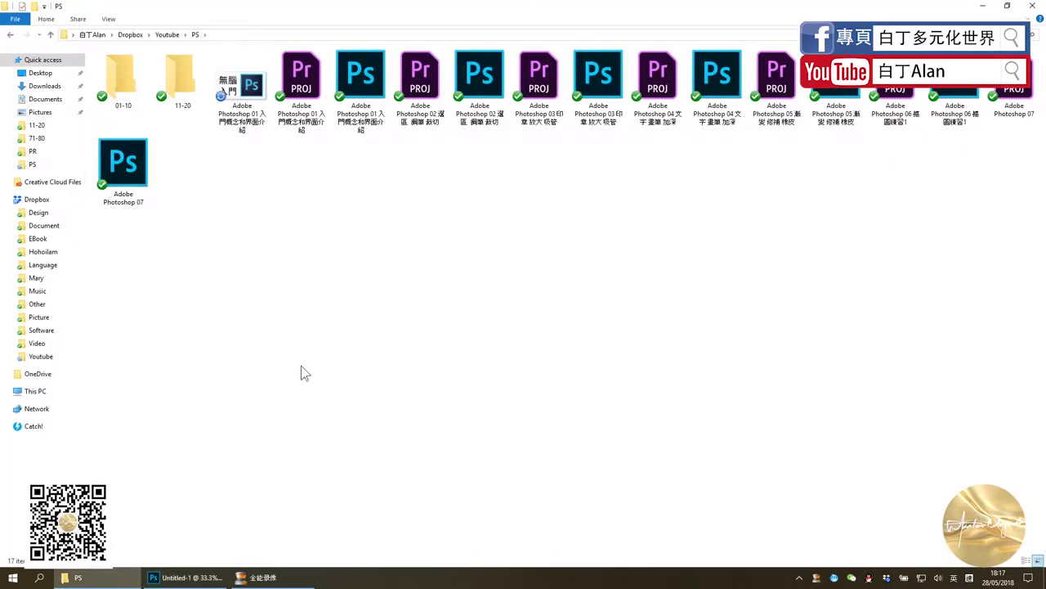
{"action": "left_click", "coordinate": [184, 577]}
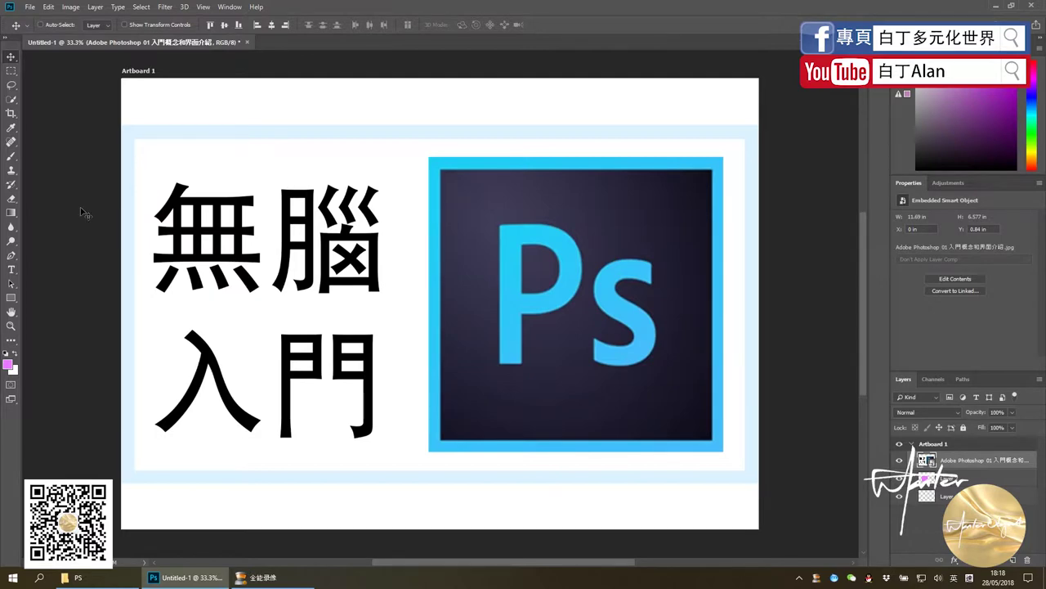
{"action": "left_click", "coordinate": [30, 6]}
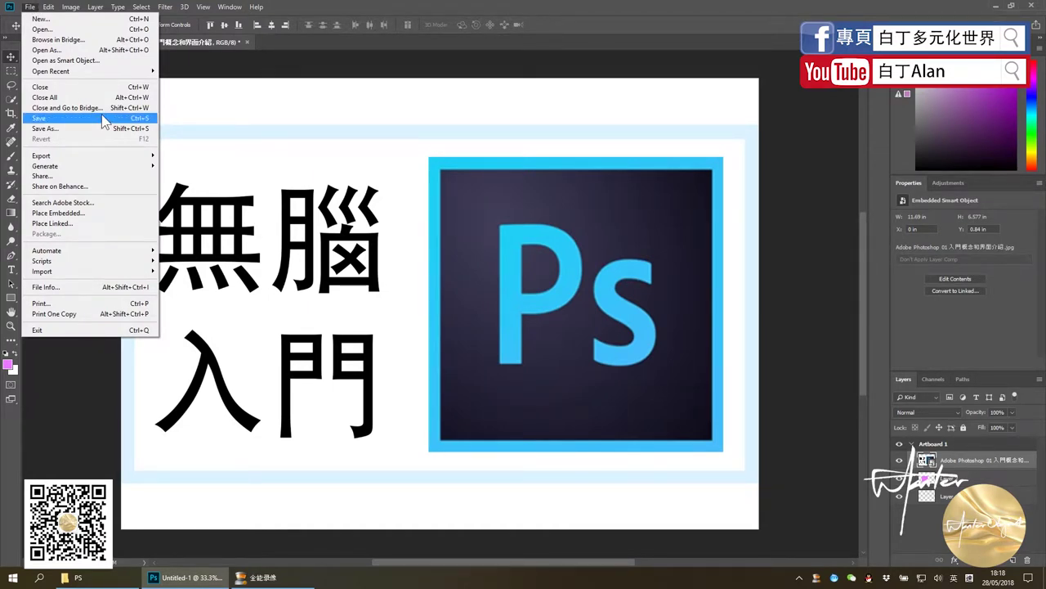
{"action": "left_click", "coordinate": [101, 127]}
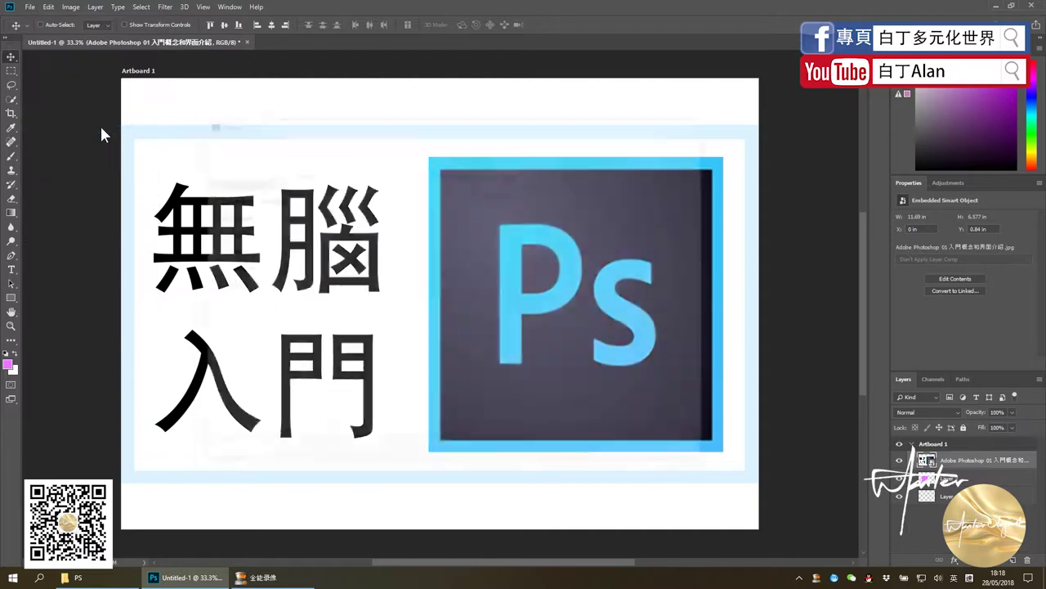
{"action": "left_click", "coordinate": [238, 194]}
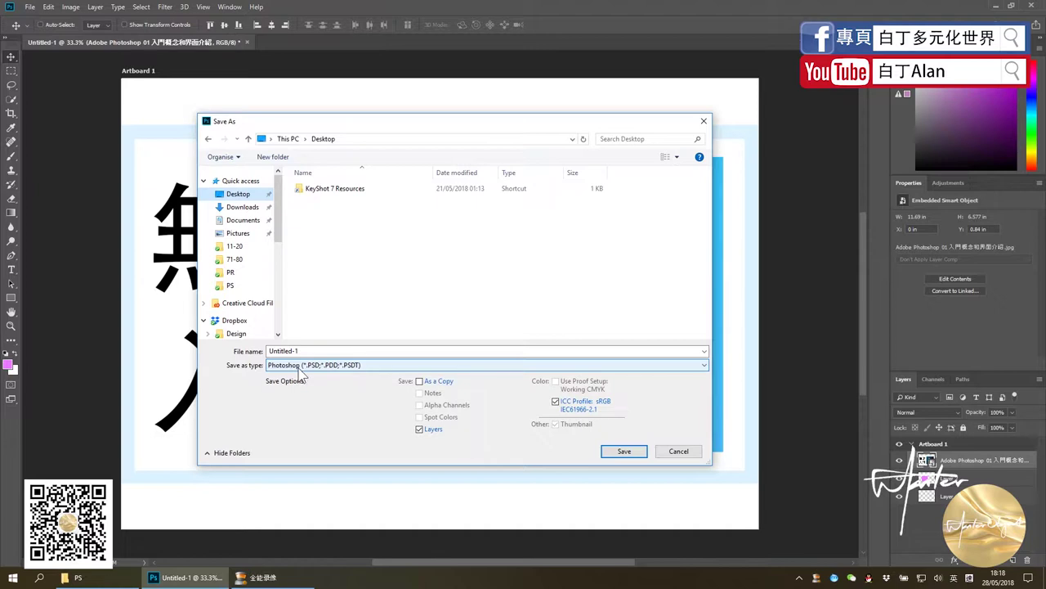
{"action": "left_click", "coordinate": [298, 368]}
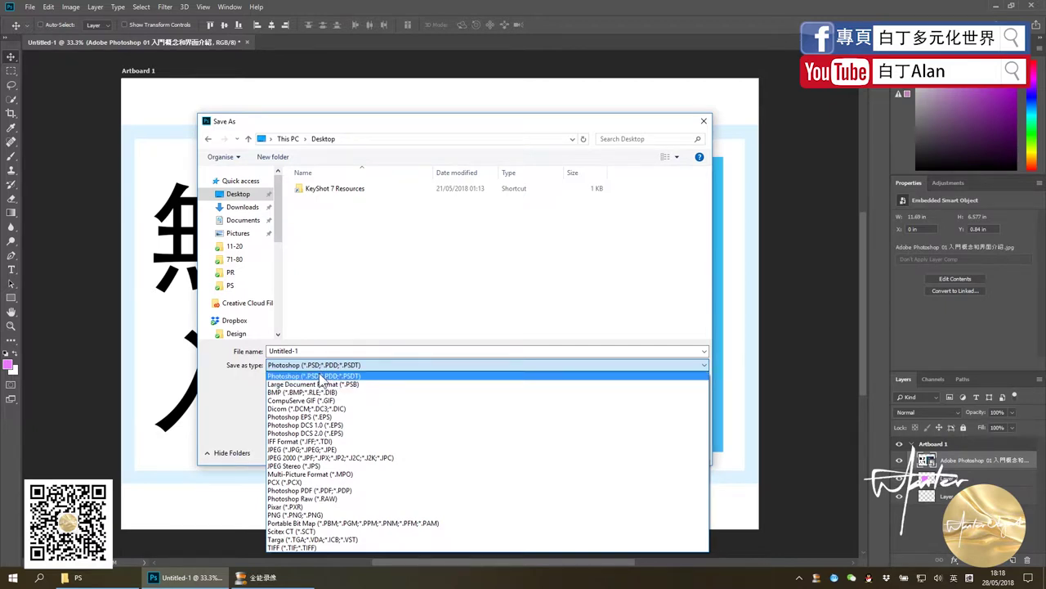
{"action": "left_click", "coordinate": [420, 363]}
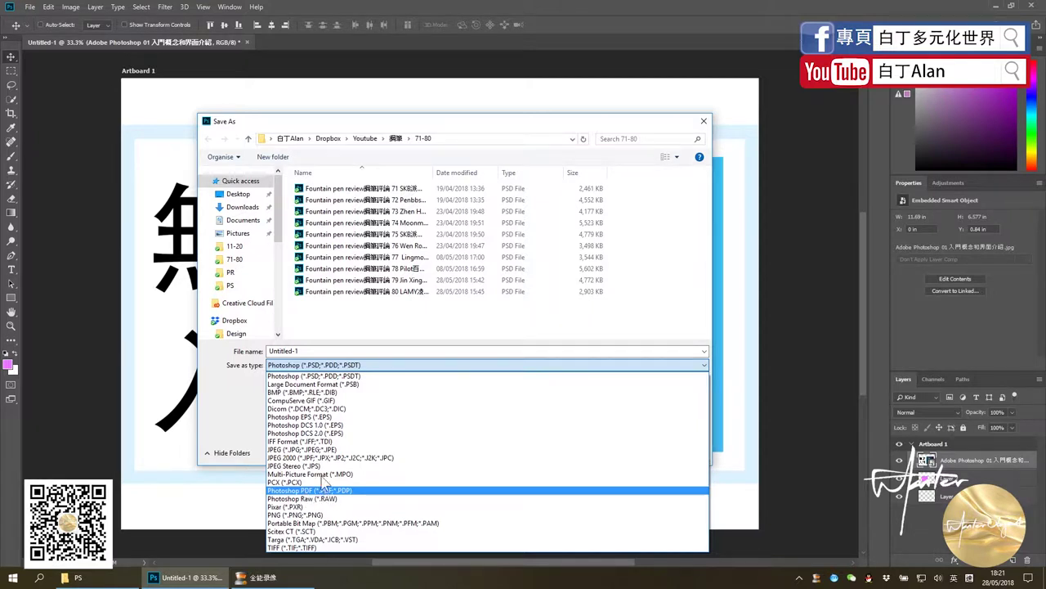
{"action": "key", "text": "Escape"}
{"action": "left_click", "coordinate": [704, 122]}
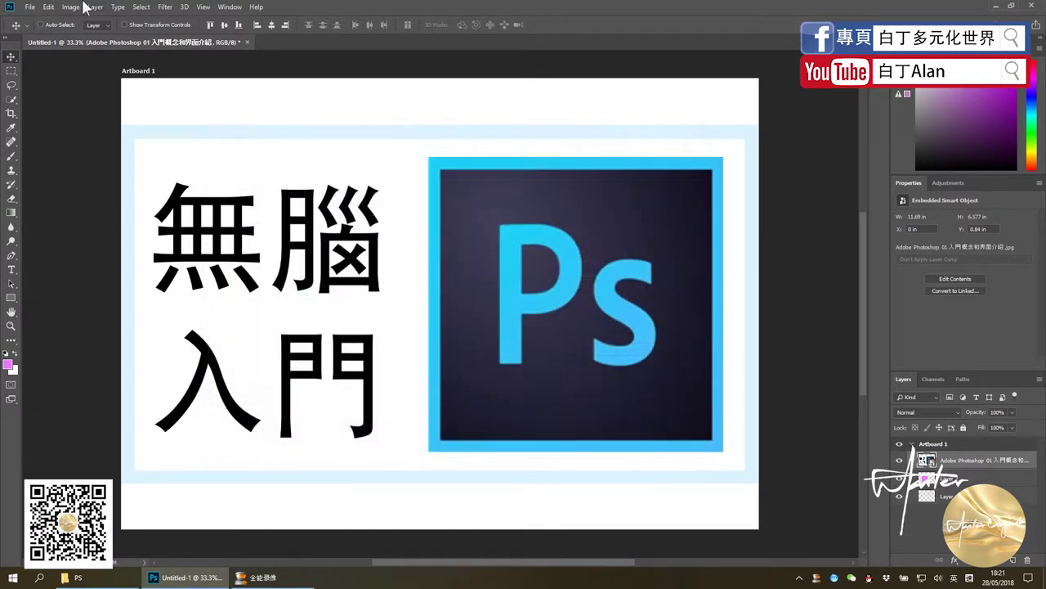
{"action": "left_click", "coordinate": [30, 6]}
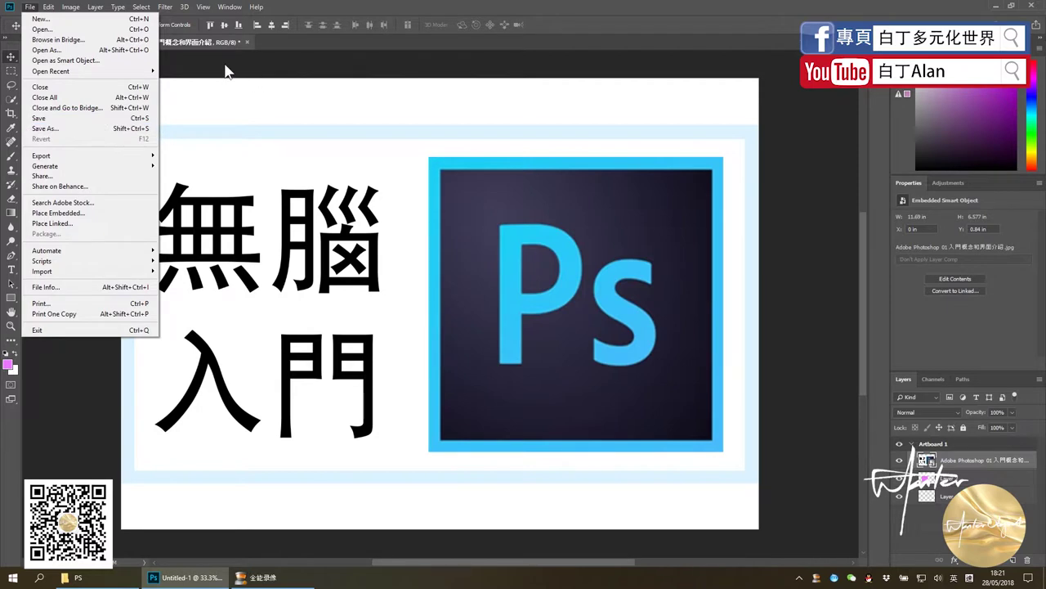
{"action": "mouse_move", "coordinate": [49, 155]}
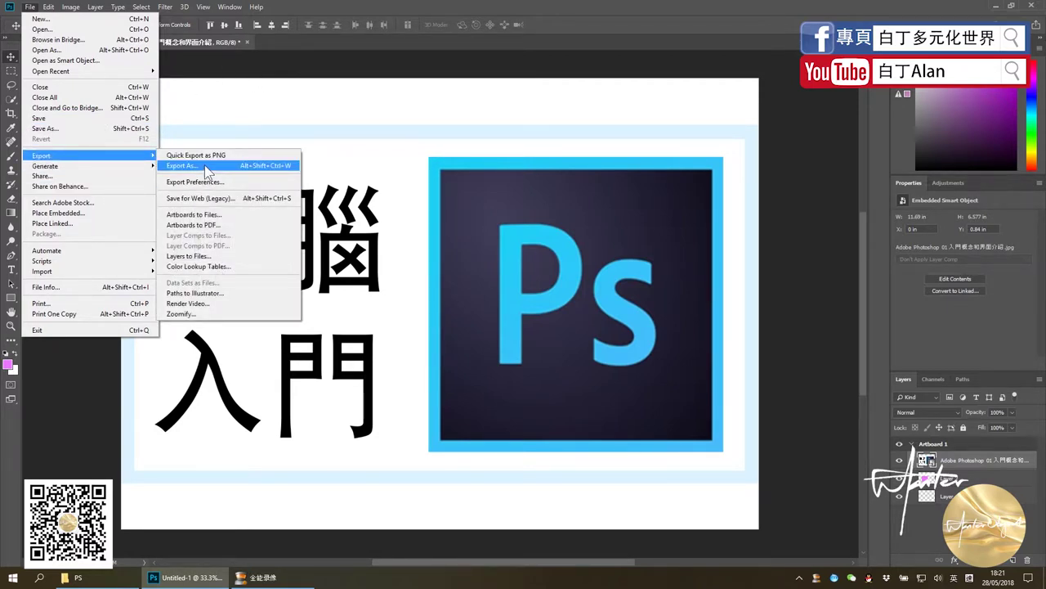
{"action": "left_click", "coordinate": [214, 70]}
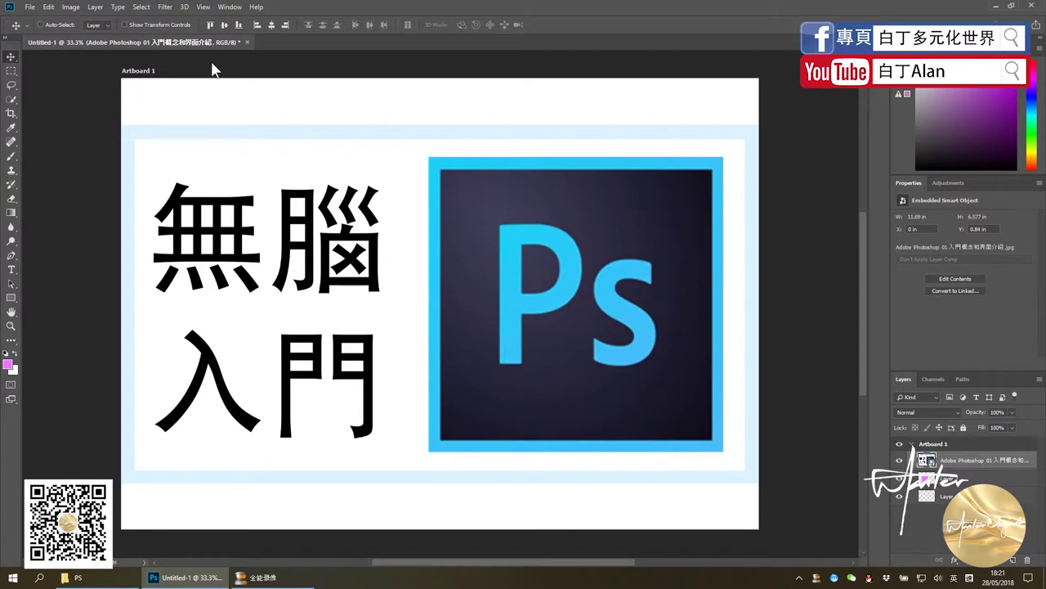
Step: Try the Artboard tool by drawing a narrow artboard right of Artboard 1, then delete it
{"action": "right_click", "coordinate": [11, 61]}
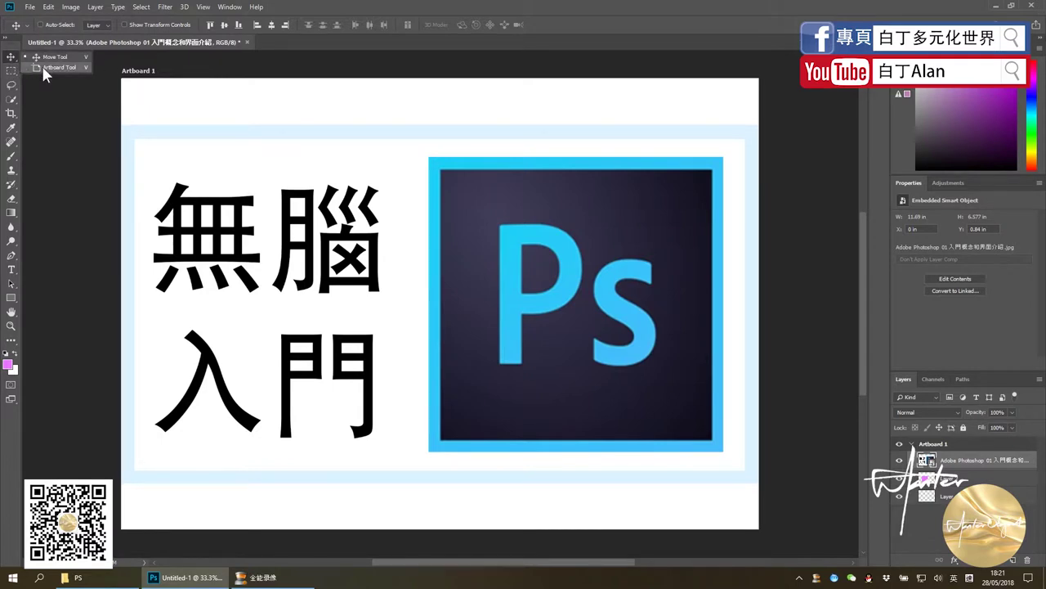
{"action": "left_click", "coordinate": [42, 66]}
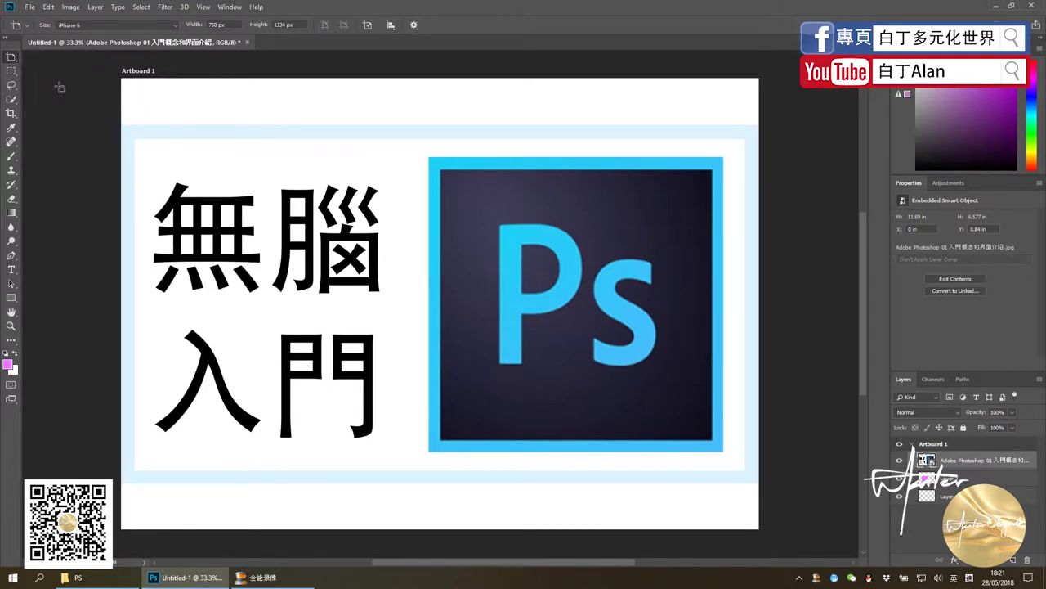
{"action": "key", "text": "v"}
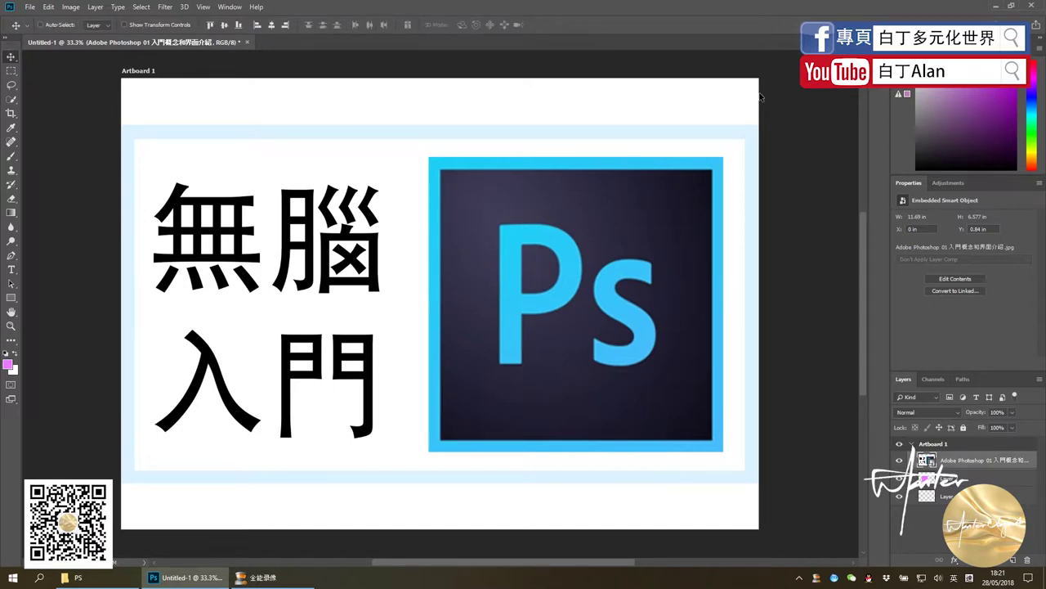
{"action": "right_click", "coordinate": [11, 57]}
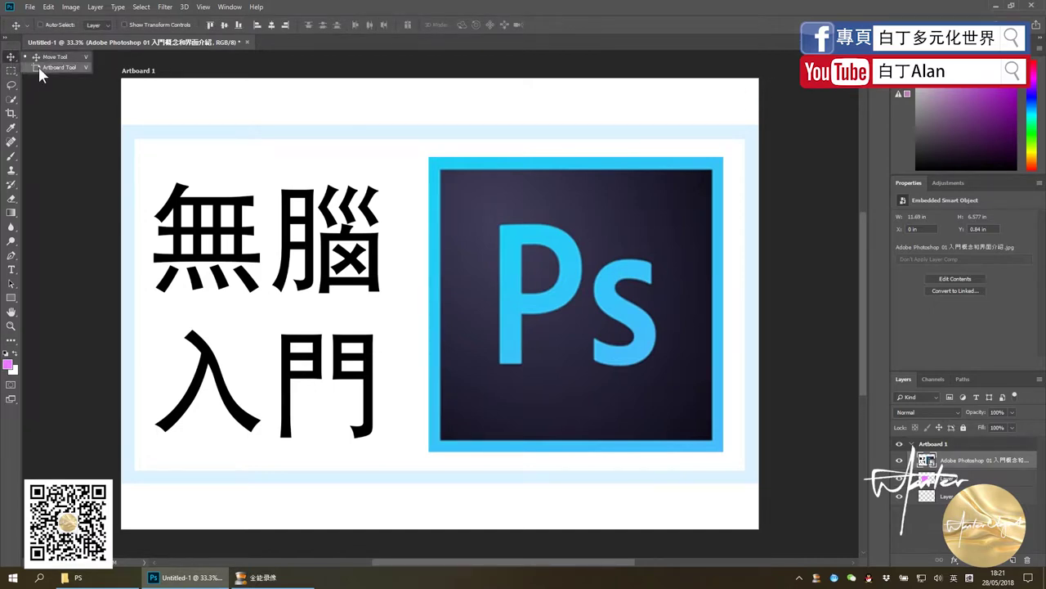
{"action": "left_click", "coordinate": [41, 68]}
{"action": "left_click_drag", "start_coordinate": [790, 236], "coordinate": [861, 373]}
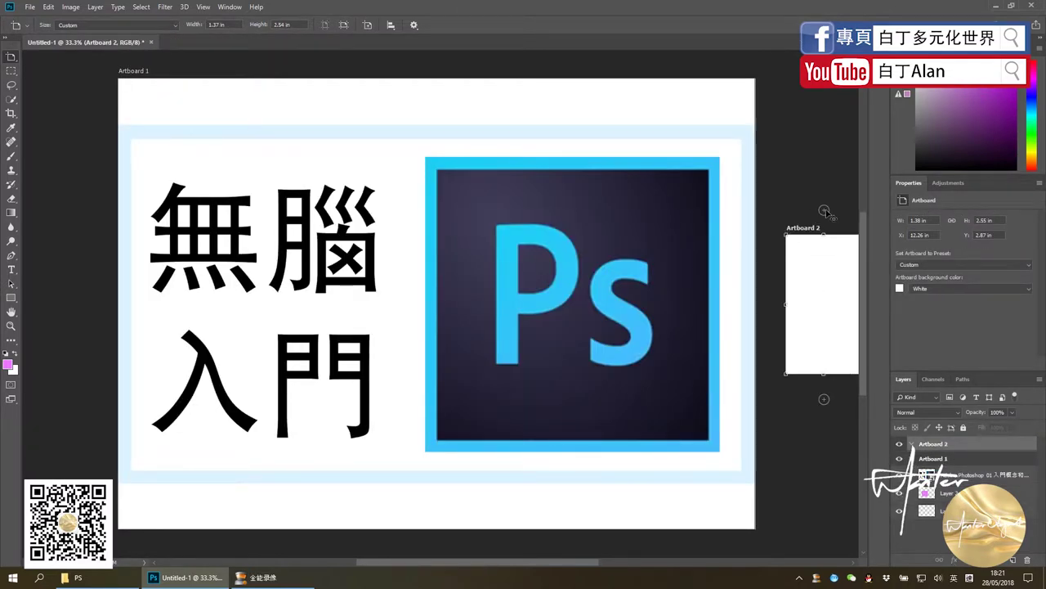
{"action": "scroll", "coordinate": [826, 211], "scroll_direction": "up", "scroll_amount": 3}
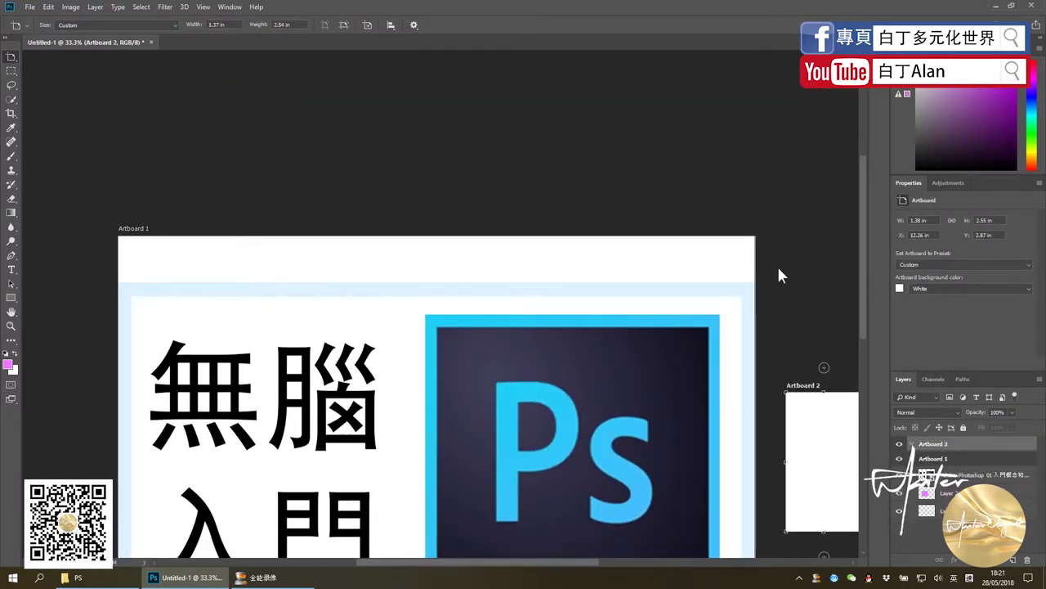
{"action": "key", "text": "v"}
{"action": "key", "text": "Delete"}
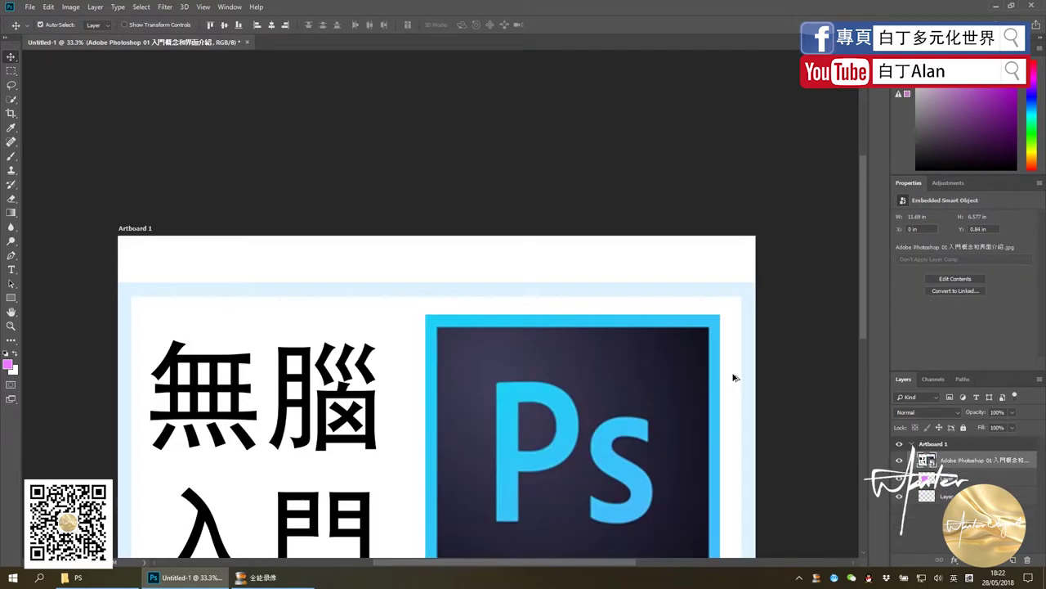
{"action": "scroll", "coordinate": [335, 219], "scroll_direction": "down", "scroll_amount": 3}
{"action": "scroll", "coordinate": [327, 245], "scroll_direction": "down", "scroll_amount": 1}
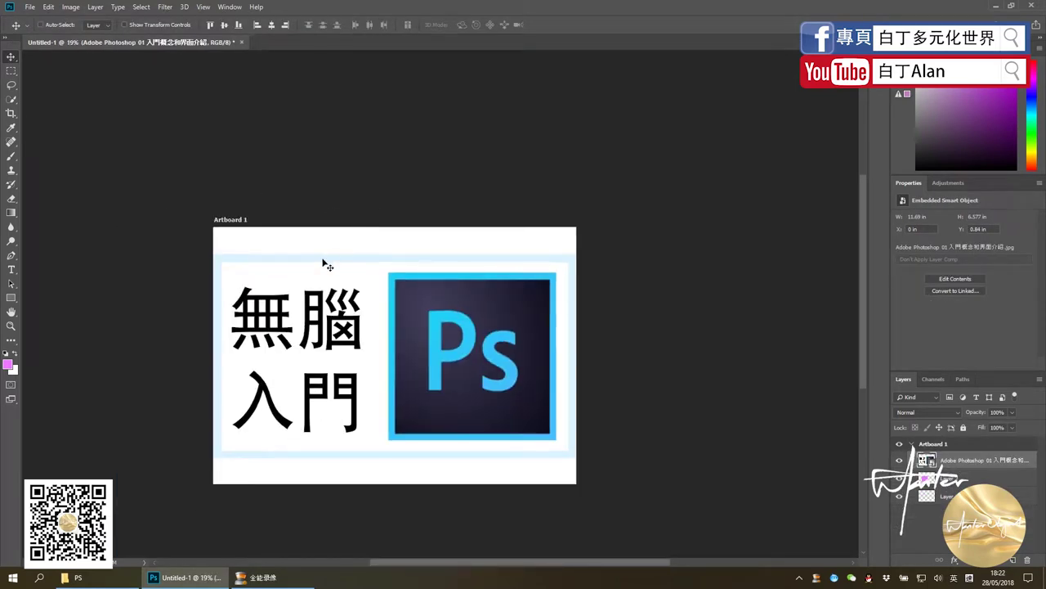
Step: Add Artboards 2 and 3 right of Artboard 1, then select Artboard 2 and Layer 2
{"action": "key", "text": "shift+v"}
{"action": "left_click", "coordinate": [242, 225]}
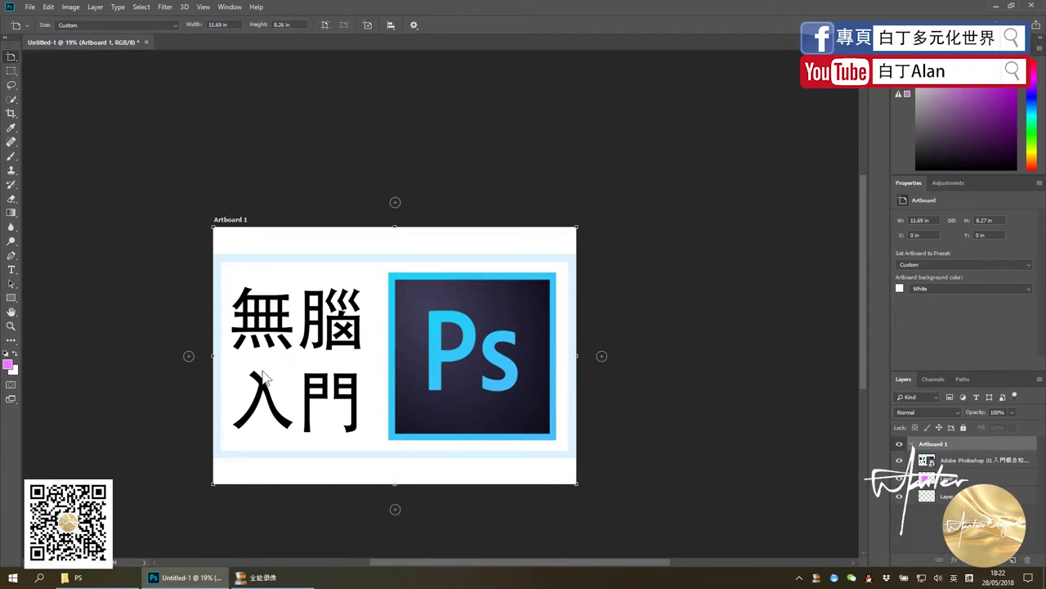
{"action": "left_click", "coordinate": [602, 356]}
{"action": "left_click", "coordinate": [602, 357]}
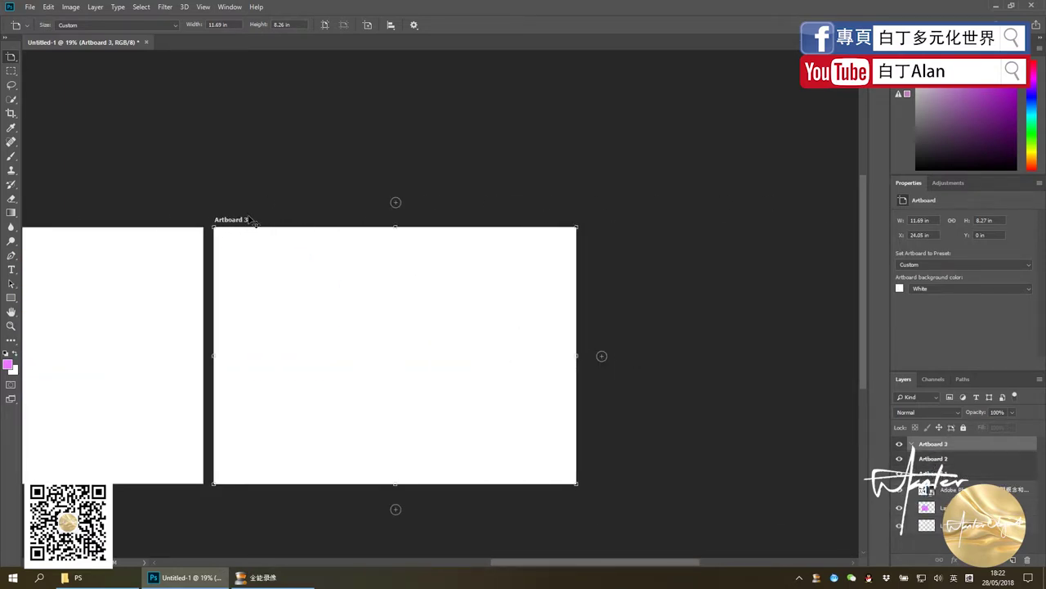
{"action": "right_click", "coordinate": [11, 57]}
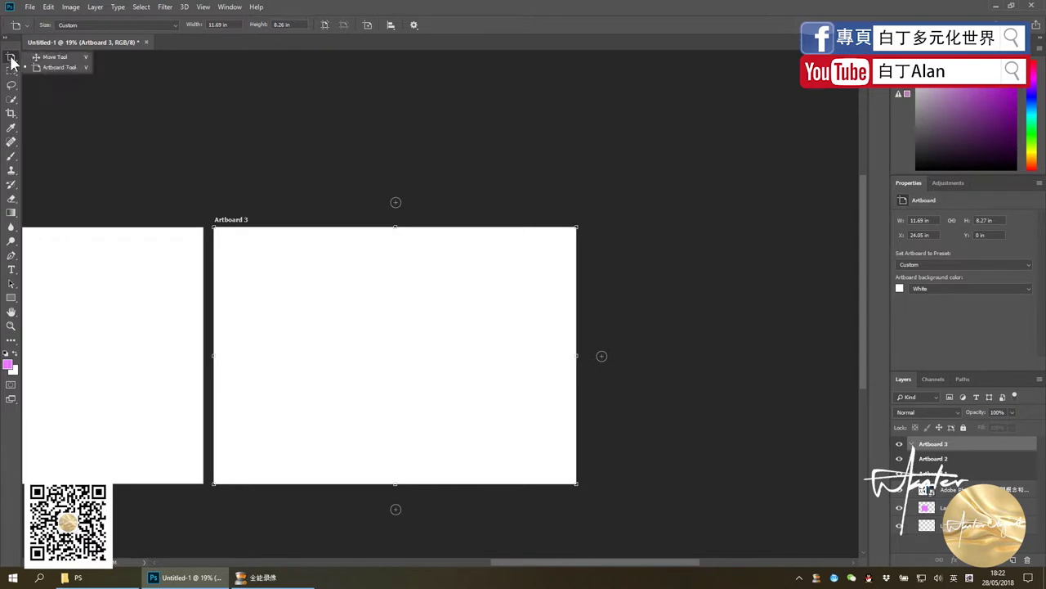
{"action": "left_click", "coordinate": [45, 56]}
{"action": "scroll", "coordinate": [569, 310], "scroll_direction": "down", "scroll_amount": 5}
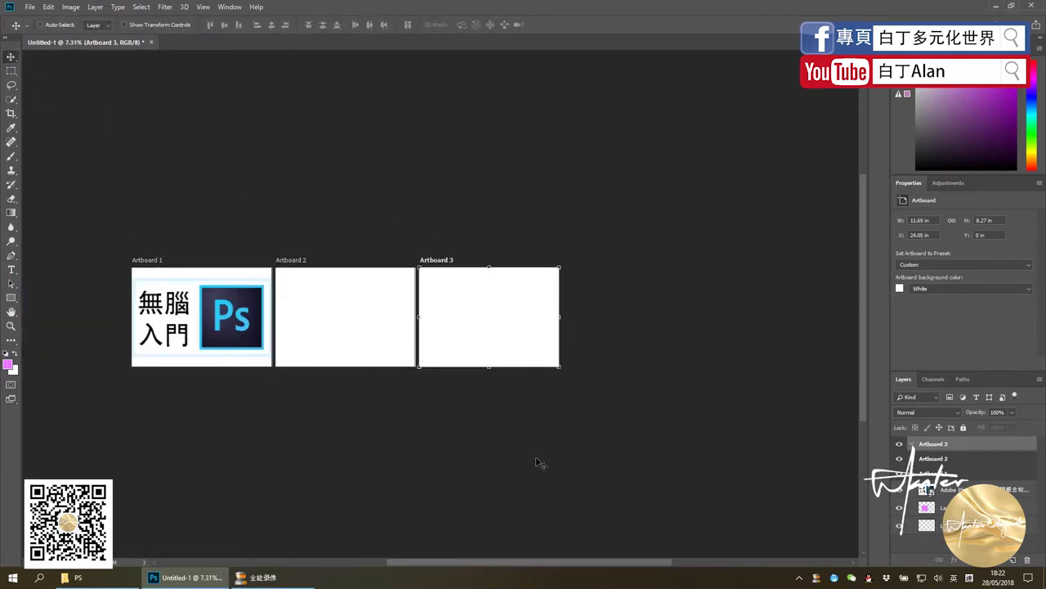
{"action": "left_click", "coordinate": [936, 459]}
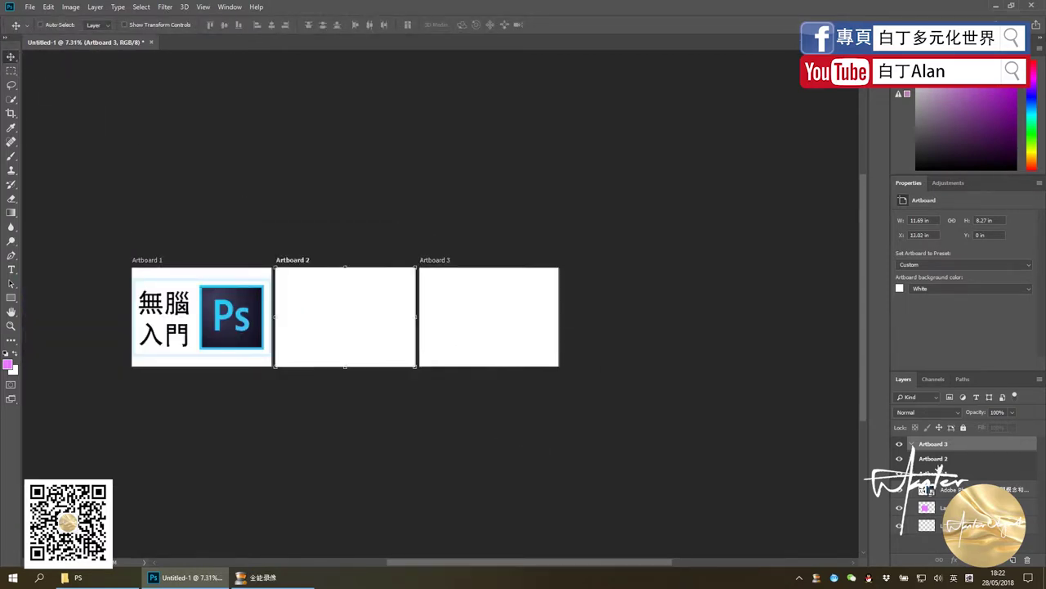
{"action": "left_click", "coordinate": [932, 507]}
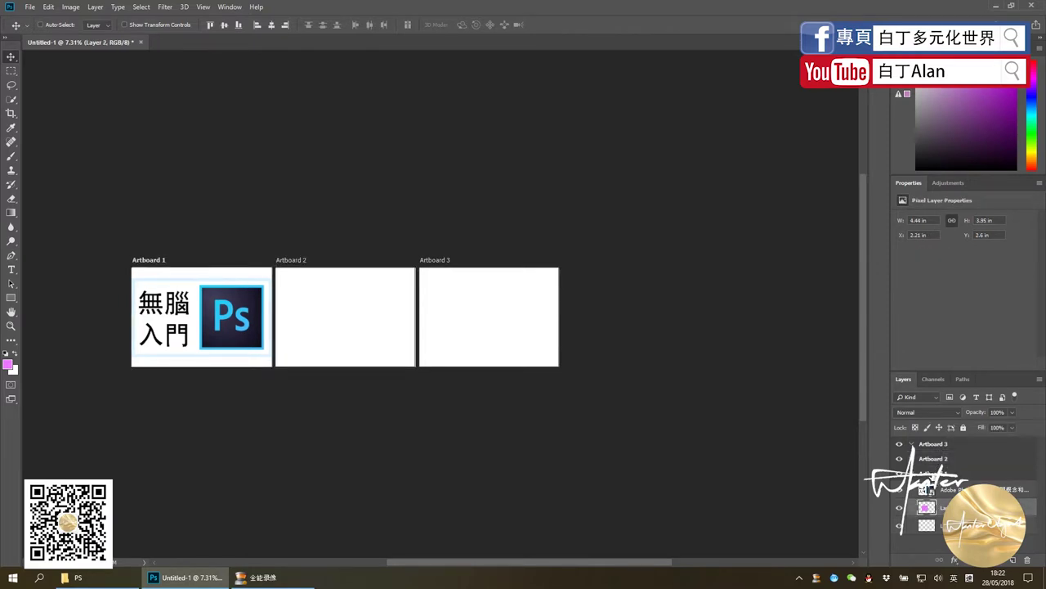
{"action": "left_click", "coordinate": [932, 474]}
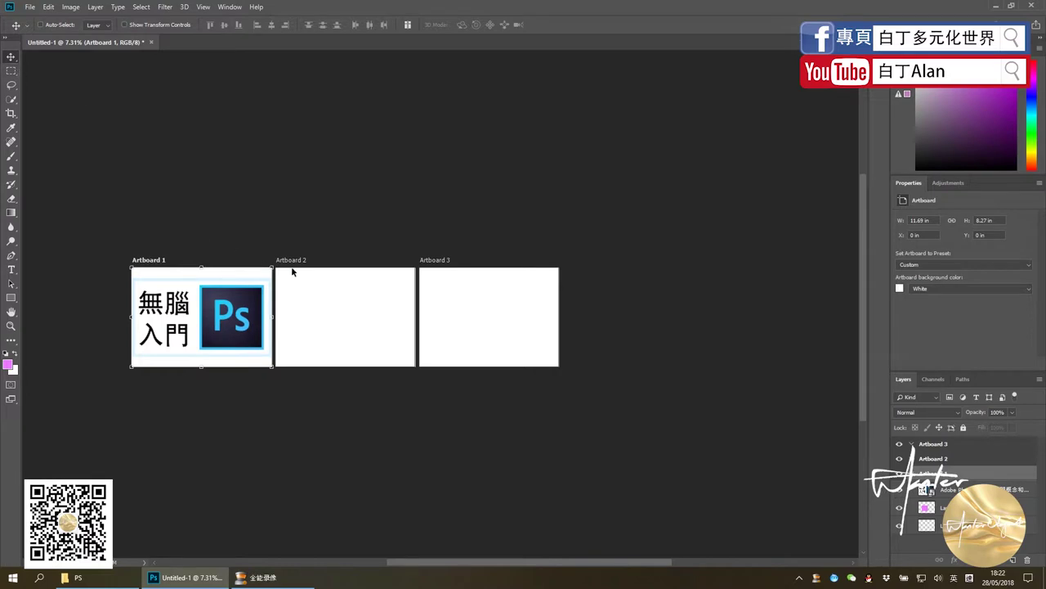
{"action": "scroll", "coordinate": [619, 346], "scroll_direction": "down", "scroll_amount": 1}
{"action": "scroll", "coordinate": [619, 346], "scroll_direction": "up", "scroll_amount": 2}
{"action": "scroll", "coordinate": [495, 368], "scroll_direction": "up", "scroll_amount": 3}
{"action": "scroll", "coordinate": [483, 365], "scroll_direction": "down", "scroll_amount": 2}
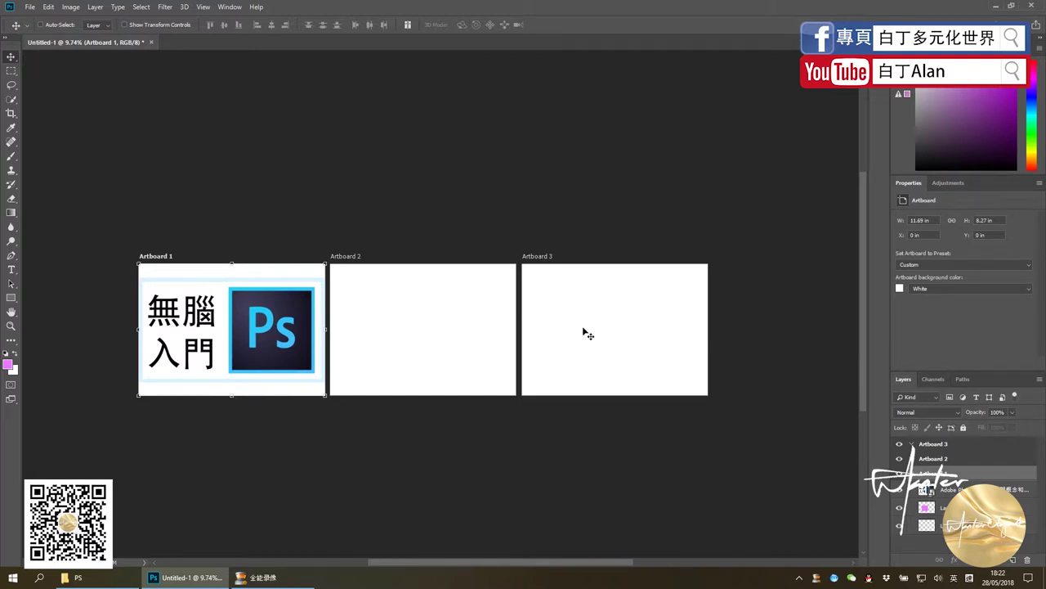
{"action": "right_click", "coordinate": [11, 57]}
{"action": "left_click", "coordinate": [58, 8]}
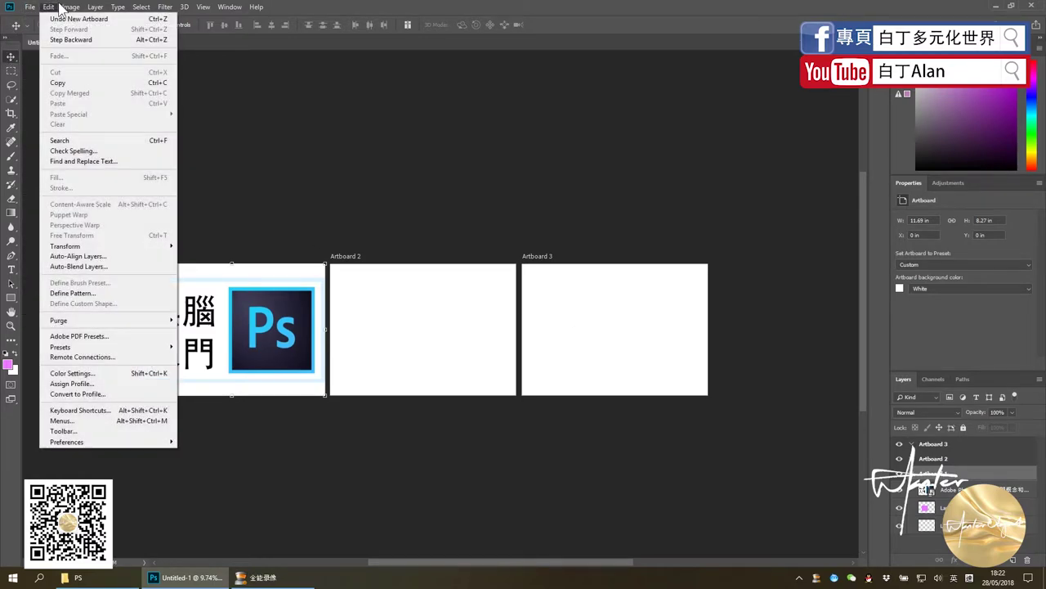
{"action": "left_click", "coordinate": [224, 9]}
{"action": "left_click", "coordinate": [227, 7]}
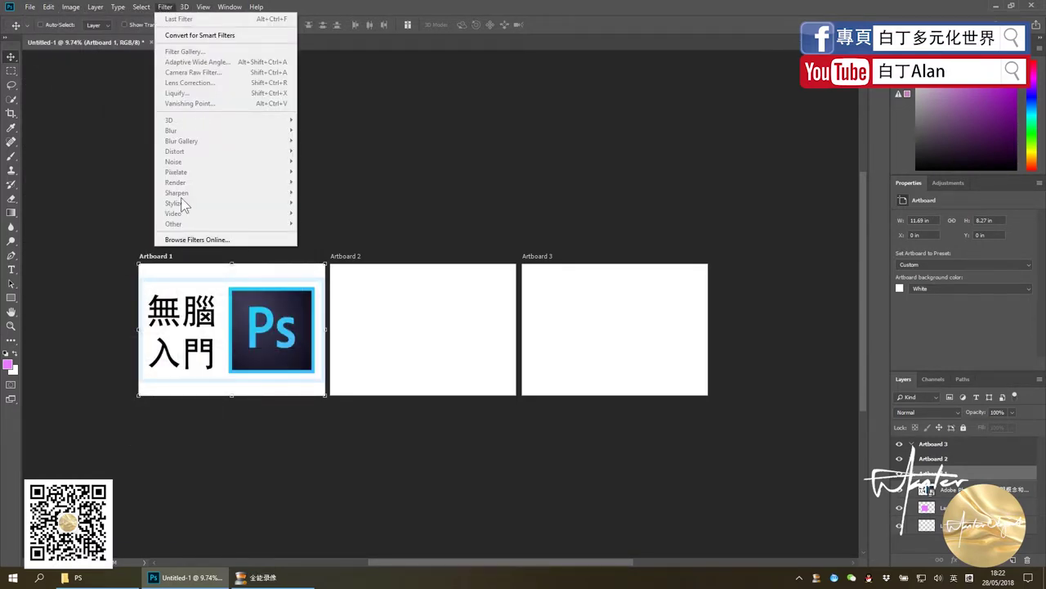
{"action": "left_click", "coordinate": [192, 333]}
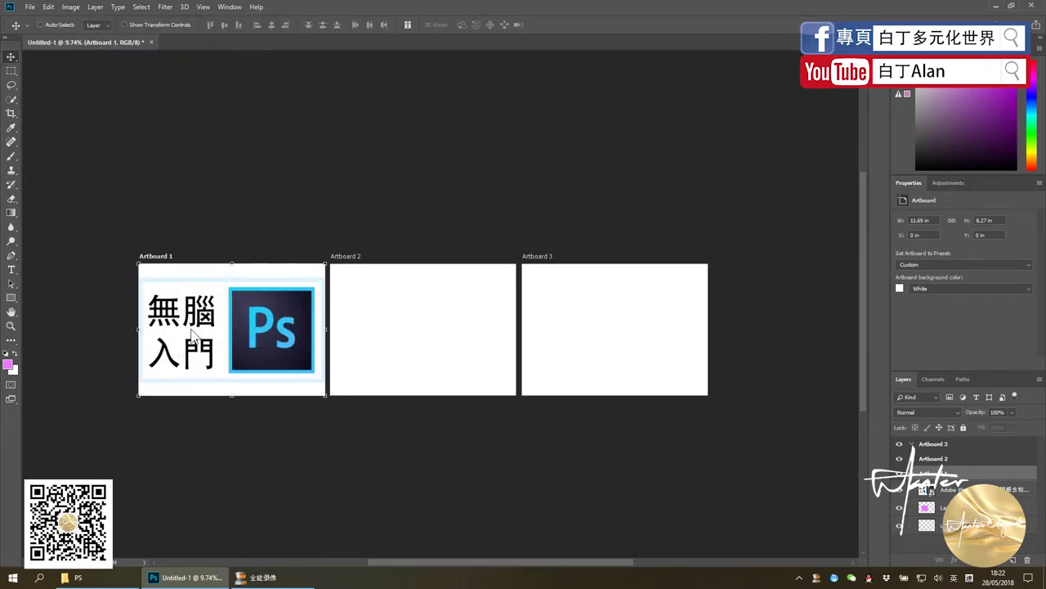
{"action": "left_click", "coordinate": [281, 342]}
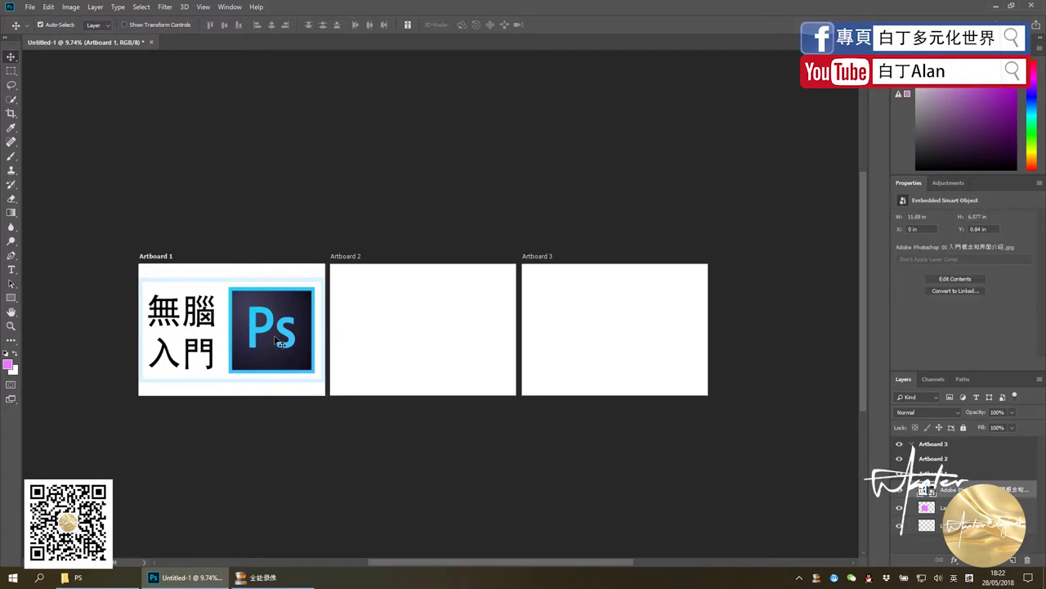
Step: Preview a Gaussian Blur on the smart object and cancel it
{"action": "left_click", "coordinate": [164, 7]}
{"action": "mouse_move", "coordinate": [188, 130]}
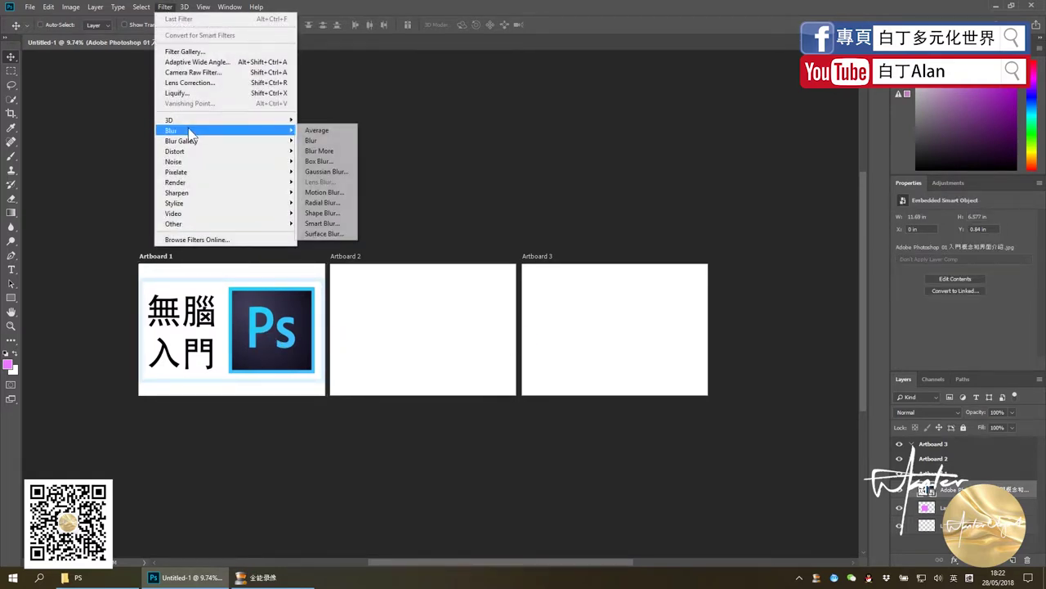
{"action": "left_click", "coordinate": [327, 172]}
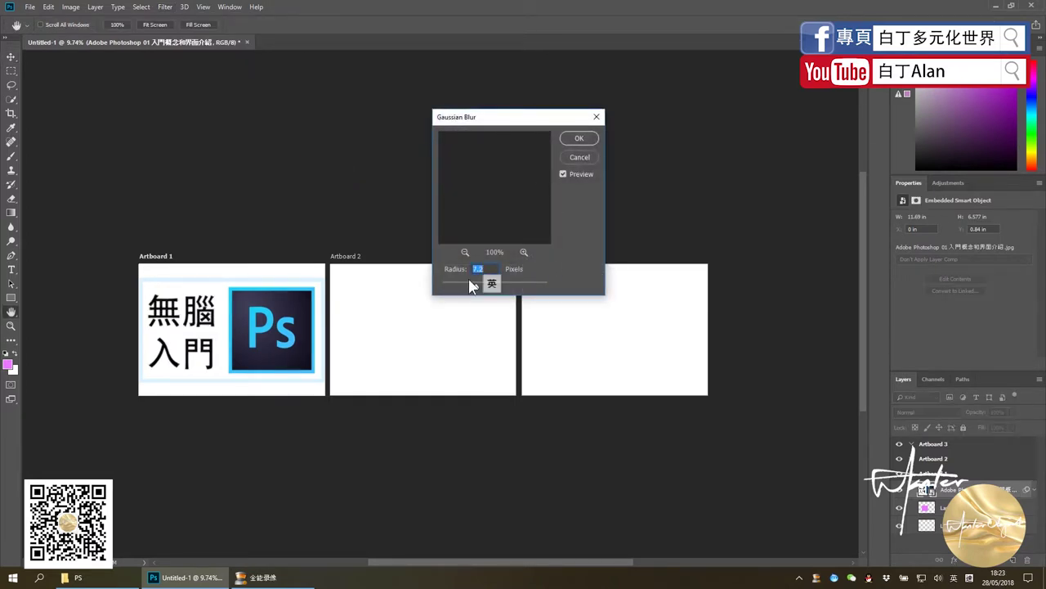
{"action": "left_click_drag", "start_coordinate": [475, 286], "coordinate": [449, 286]}
{"action": "left_click", "coordinate": [578, 155]}
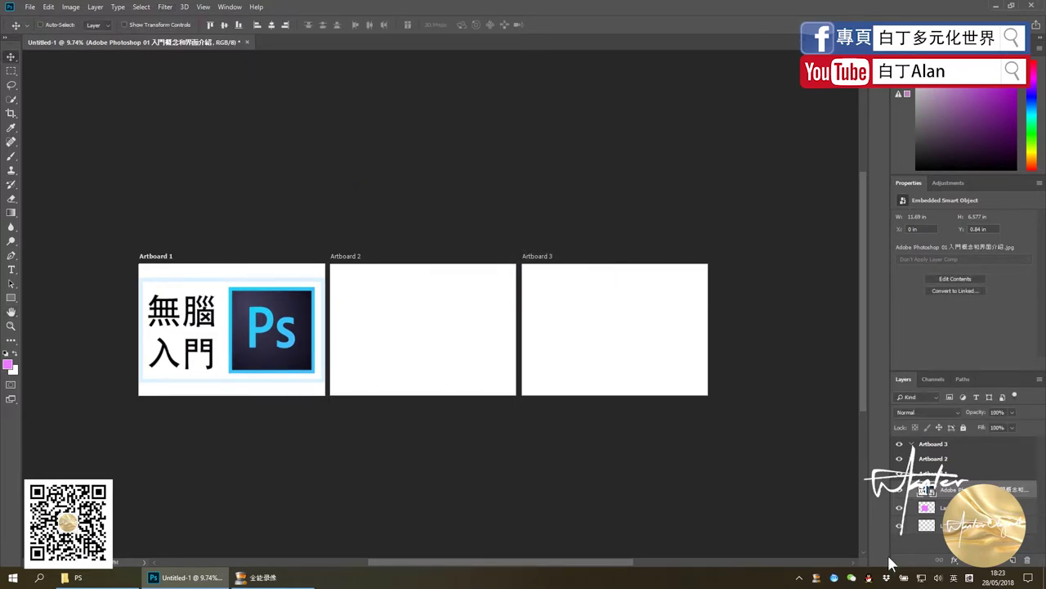
Step: Rasterize the logo layer and apply a Gaussian Blur of radius 66.8 px
{"action": "right_click", "coordinate": [940, 489]}
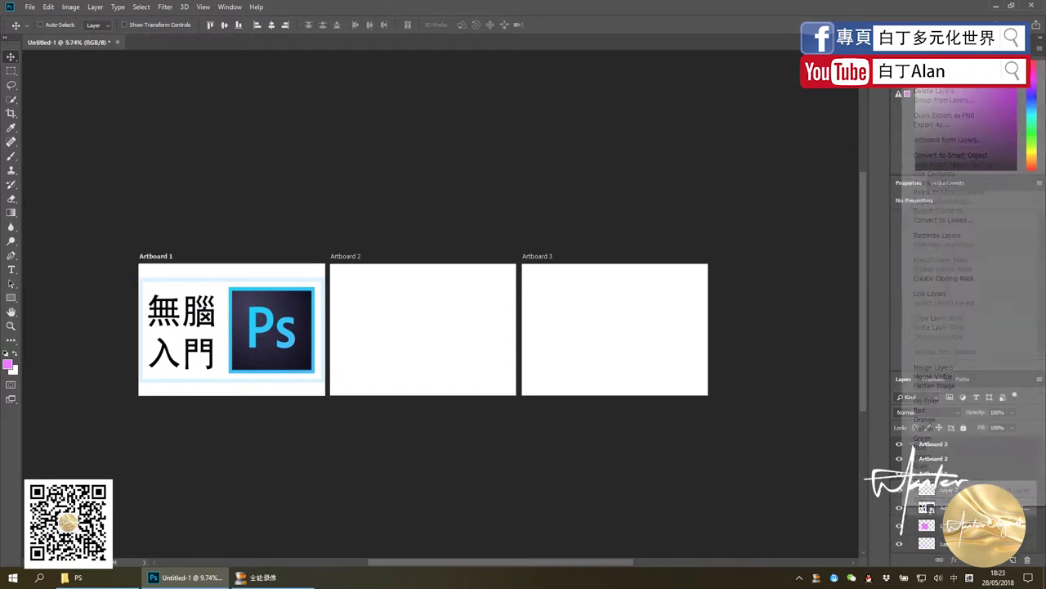
{"action": "left_click", "coordinate": [940, 366]}
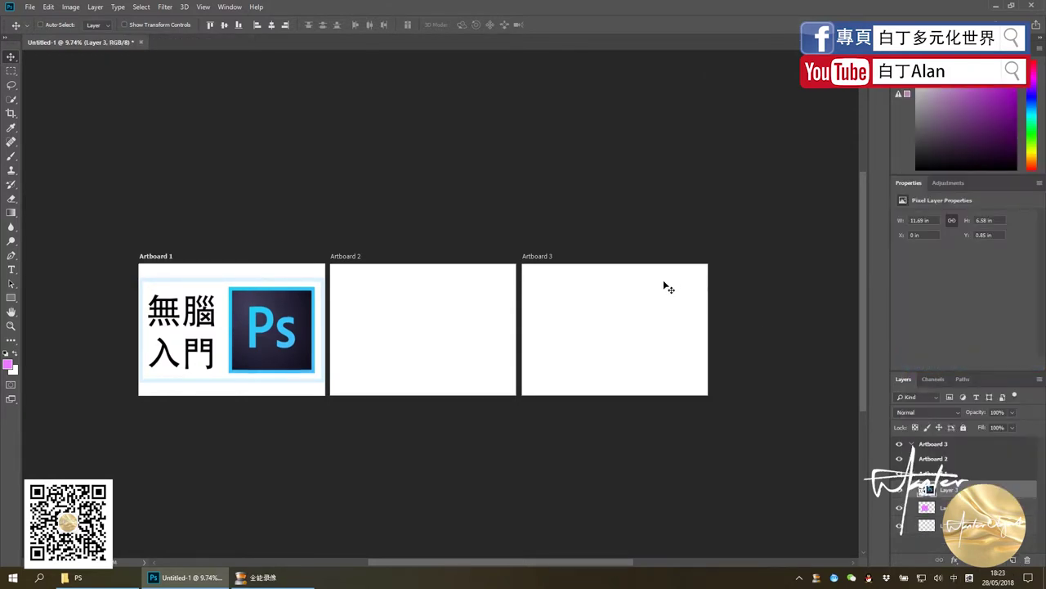
{"action": "left_click", "coordinate": [167, 7]}
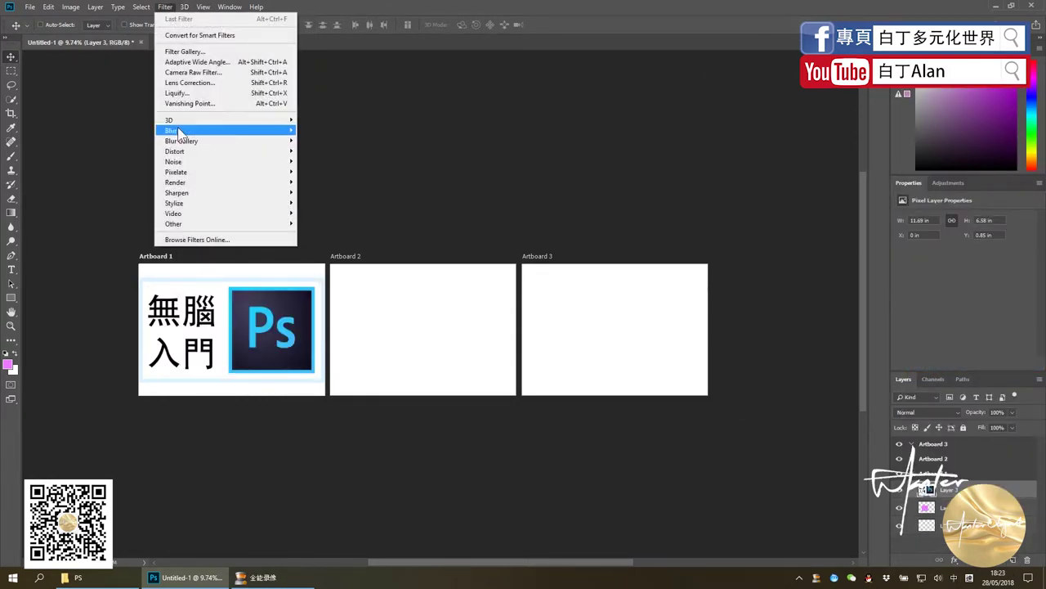
{"action": "mouse_move", "coordinate": [172, 130]}
{"action": "left_click", "coordinate": [320, 173]}
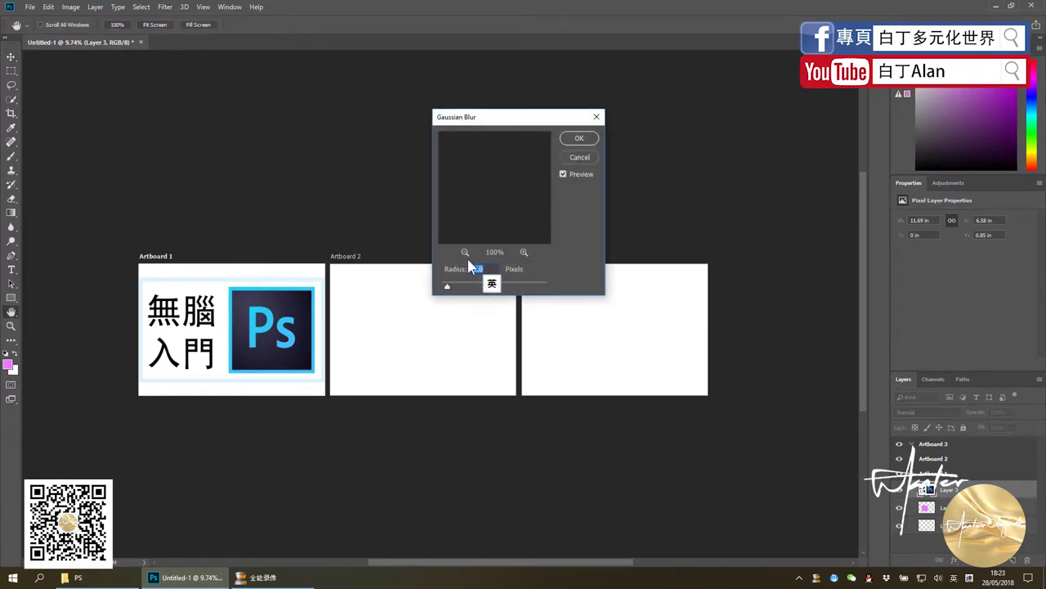
{"action": "left_click_drag", "start_coordinate": [447, 286], "coordinate": [463, 285]}
{"action": "left_click", "coordinate": [496, 285]}
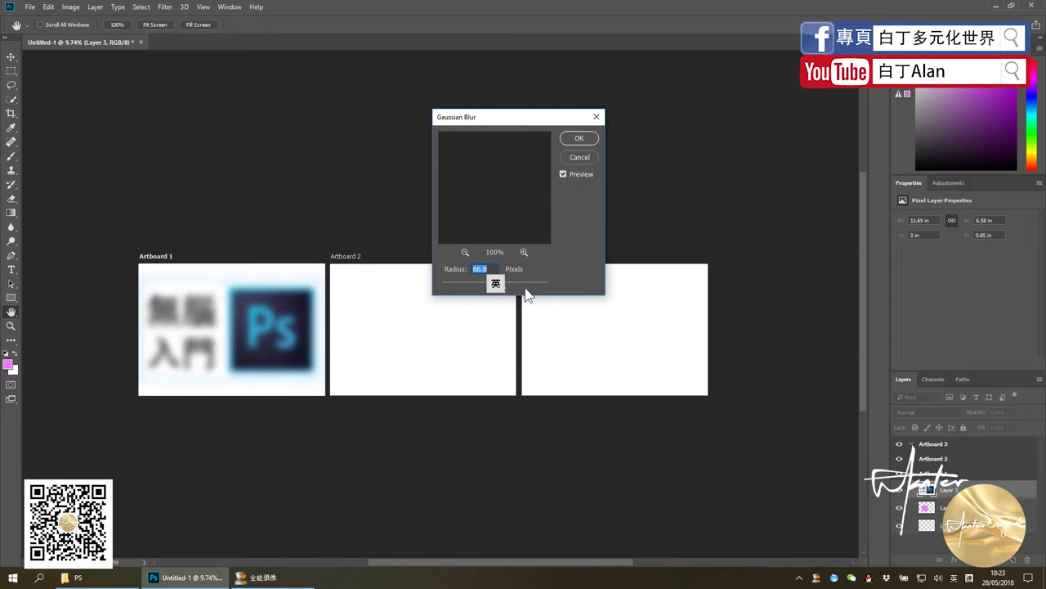
{"action": "left_click", "coordinate": [568, 140]}
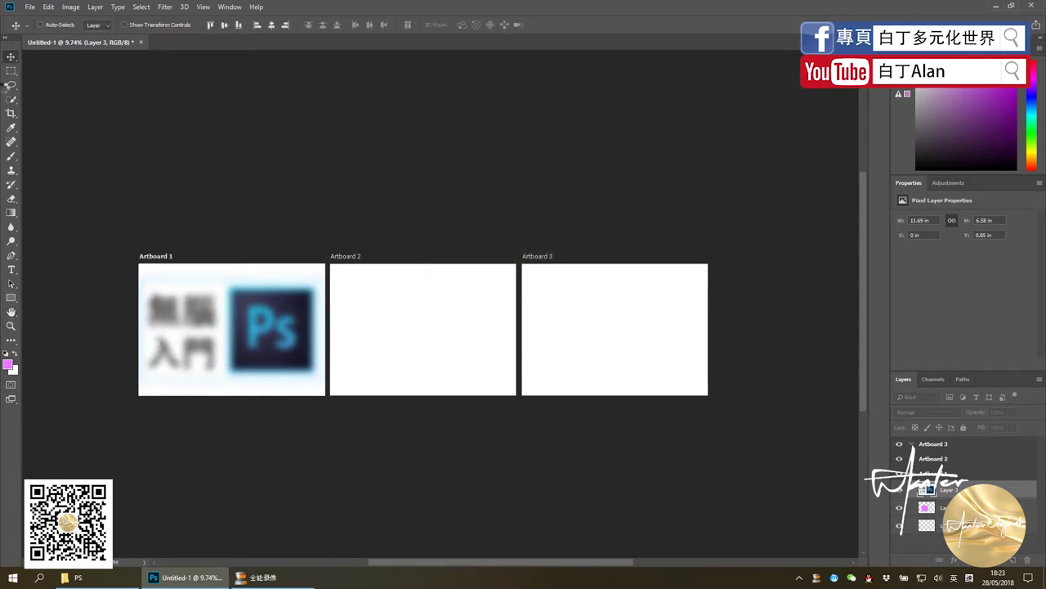
Step: Set the foreground colour to white and show the RGB, Red, Green and Blue channels
{"action": "scroll", "coordinate": [147, 390], "scroll_direction": "up", "scroll_amount": 2}
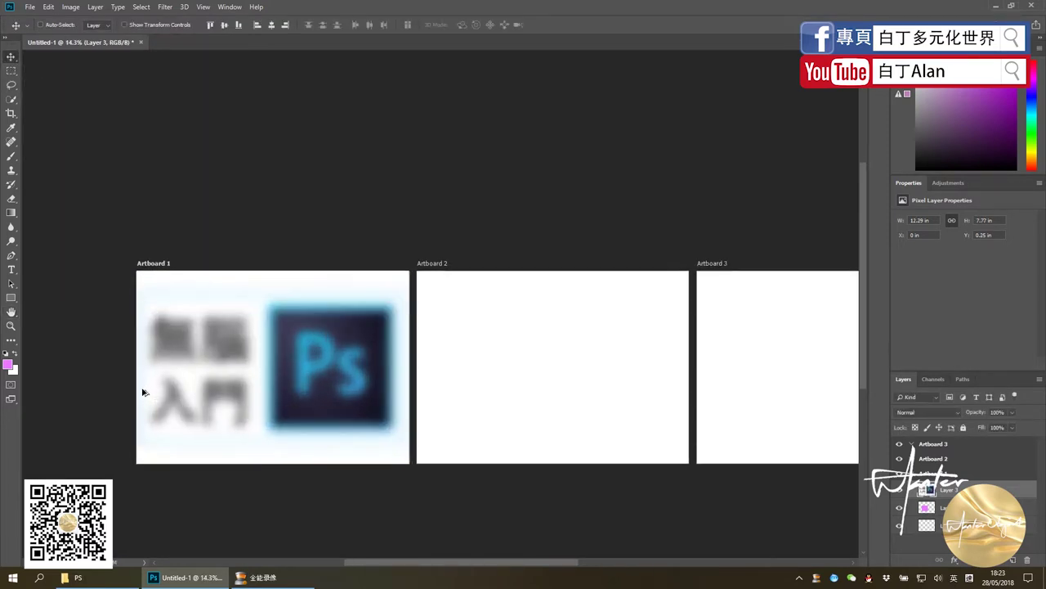
{"action": "scroll", "coordinate": [175, 398], "scroll_direction": "up", "scroll_amount": 2}
{"action": "left_click", "coordinate": [185, 7]}
{"action": "mouse_move", "coordinate": [230, 7]}
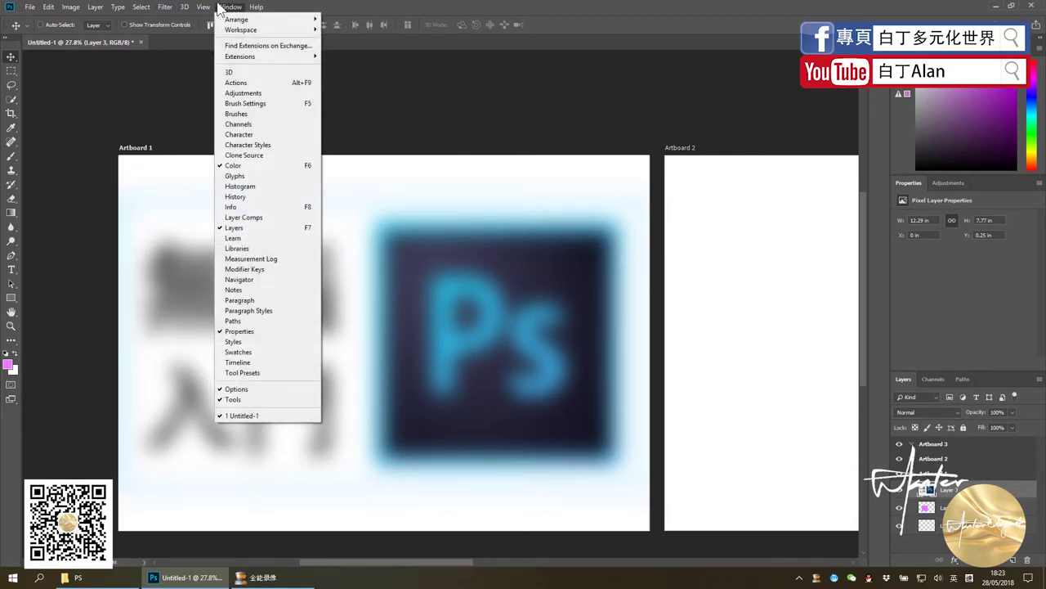
{"action": "left_click", "coordinate": [320, 4]}
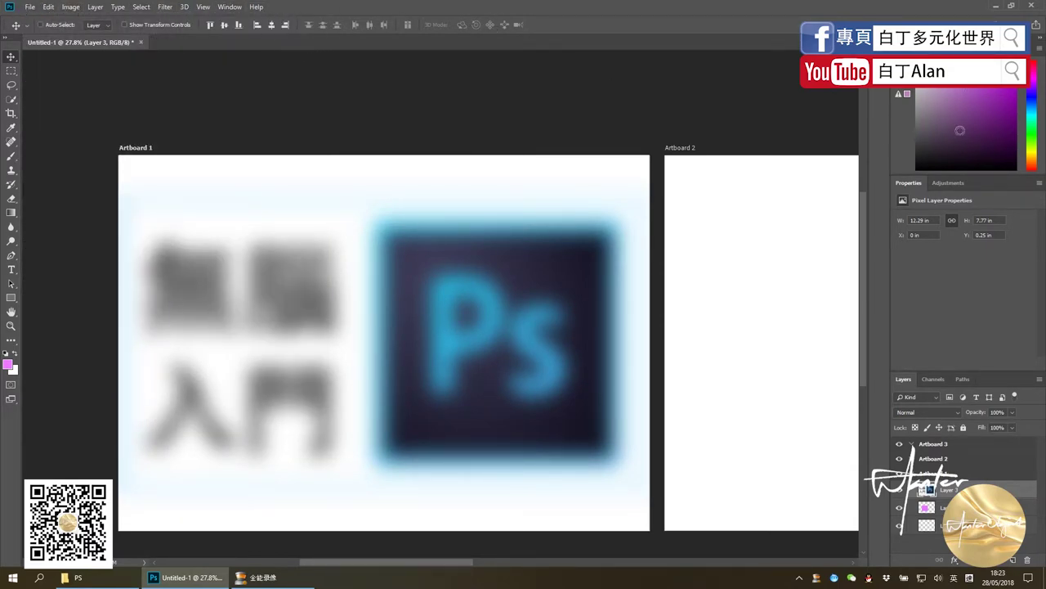
{"action": "left_click_drag", "start_coordinate": [937, 132], "coordinate": [924, 89]}
{"action": "left_click", "coordinate": [965, 378]}
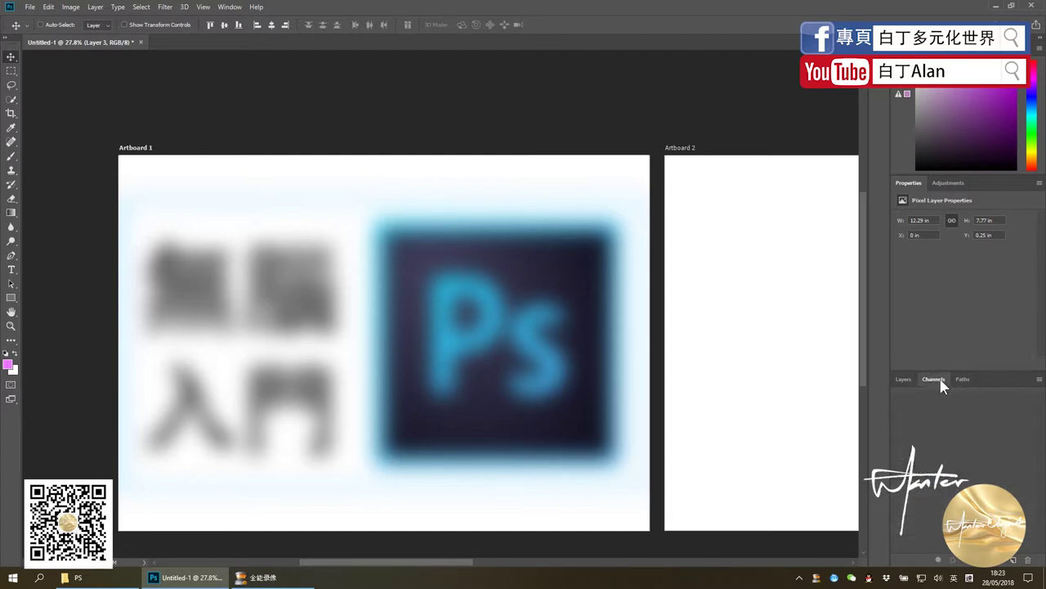
{"action": "left_click", "coordinate": [934, 379]}
{"action": "left_click", "coordinate": [905, 378]}
{"action": "left_click", "coordinate": [933, 379]}
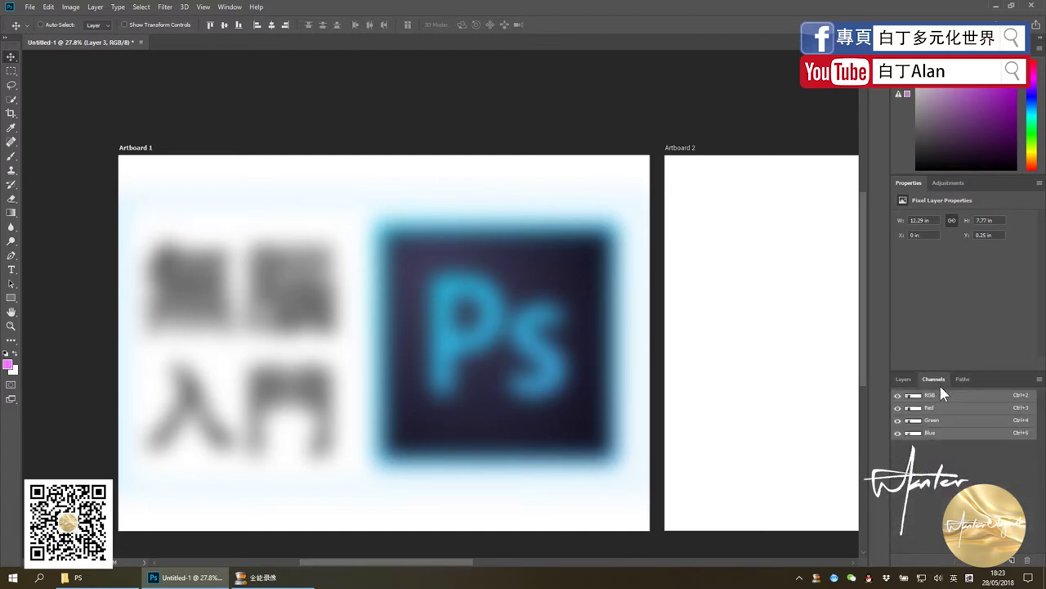
Step: Draw a closed, curved Pen work path around the Ps logo, then delete it
{"action": "left_click", "coordinate": [964, 380]}
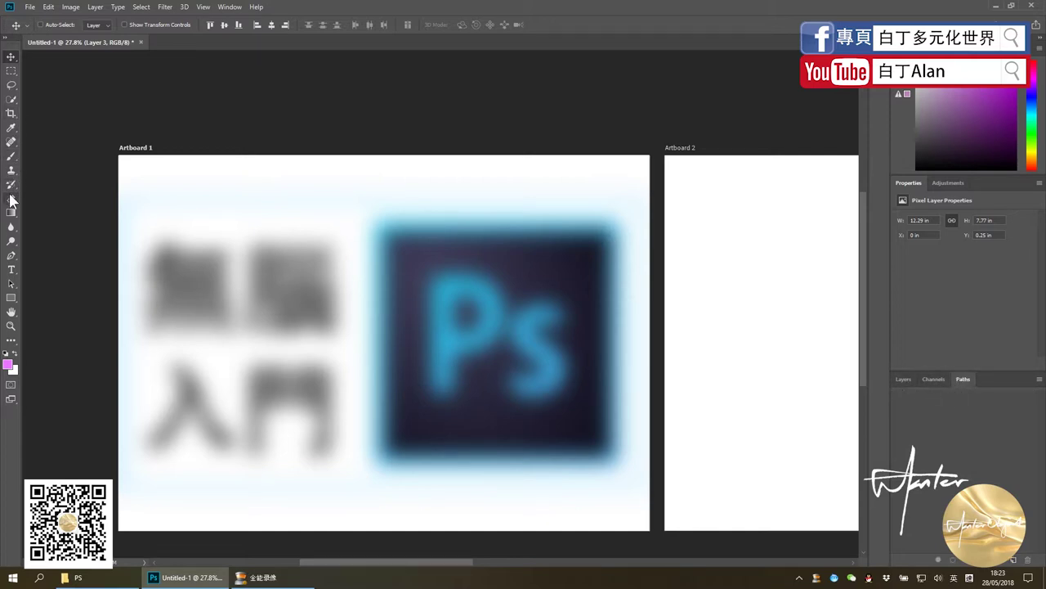
{"action": "left_click", "coordinate": [10, 255]}
{"action": "left_click", "coordinate": [214, 244]}
{"action": "left_click", "coordinate": [235, 365]}
{"action": "left_click_drag", "start_coordinate": [416, 422], "coordinate": [441, 384]}
{"action": "left_click", "coordinate": [447, 295]}
{"action": "left_click_drag", "start_coordinate": [329, 236], "coordinate": [344, 237]}
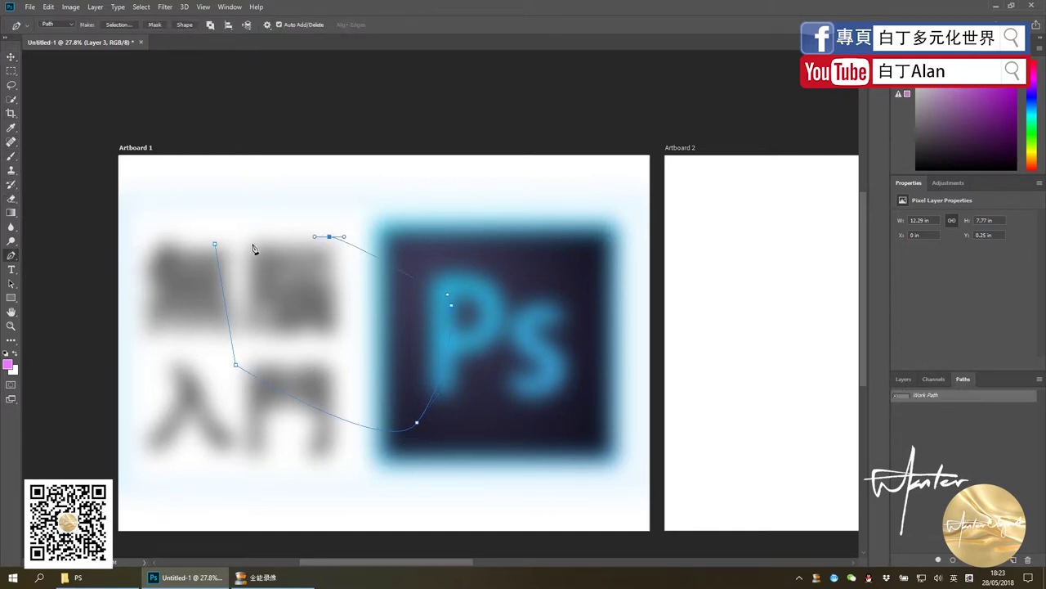
{"action": "left_click", "coordinate": [214, 244]}
{"action": "left_click", "coordinate": [13, 61]}
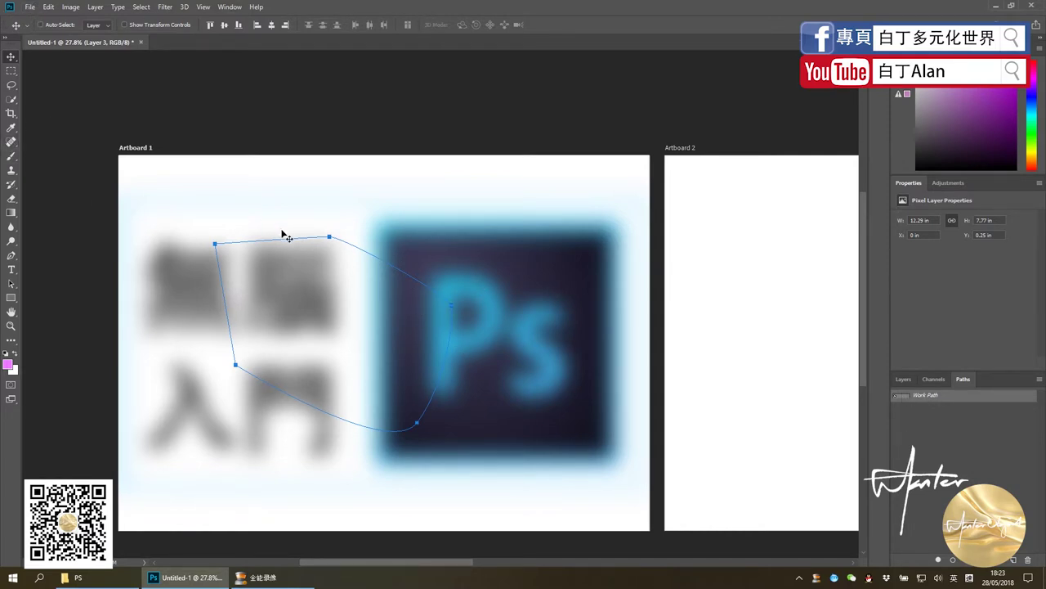
{"action": "key", "text": "Delete"}
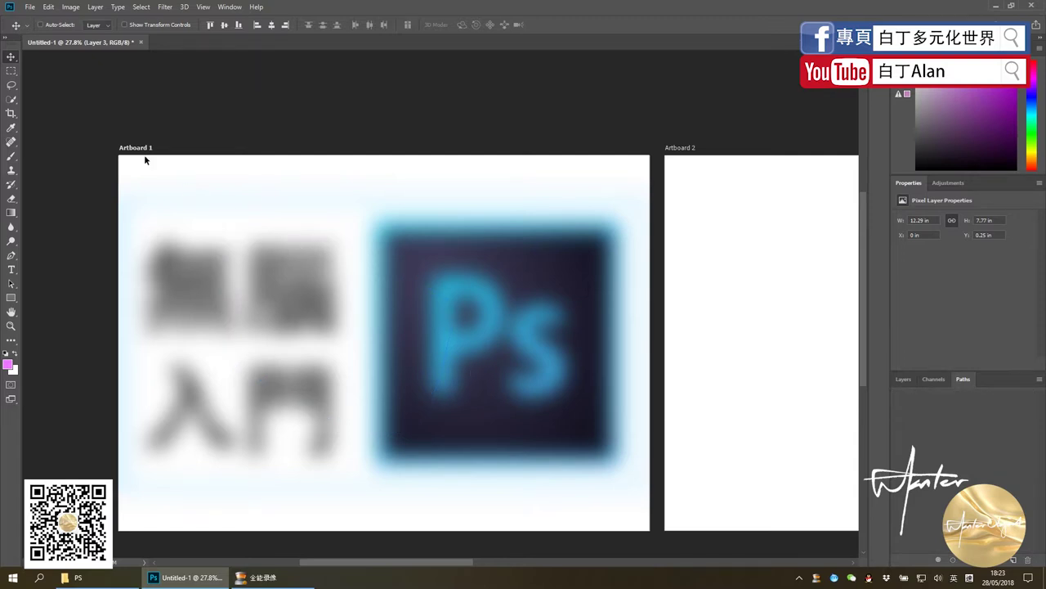
Step: Flip between the Layers and Channels panels to compare the layer and colour-channel lists
{"action": "left_click", "coordinate": [904, 380]}
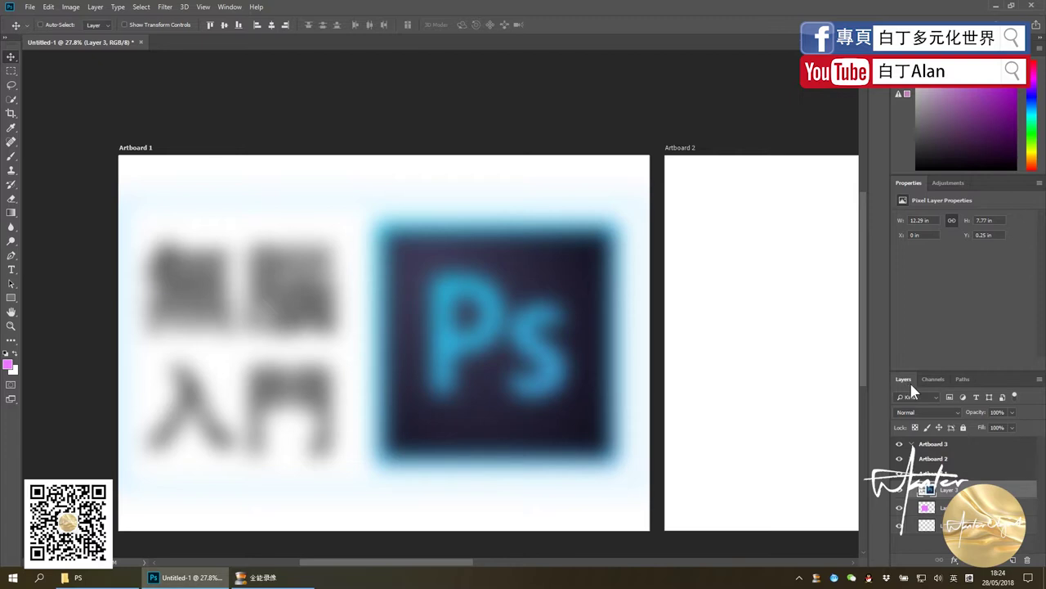
{"action": "left_click", "coordinate": [932, 379]}
{"action": "left_click", "coordinate": [904, 379]}
{"action": "left_click", "coordinate": [933, 380]}
{"action": "left_click", "coordinate": [904, 381]}
{"action": "left_click", "coordinate": [935, 378]}
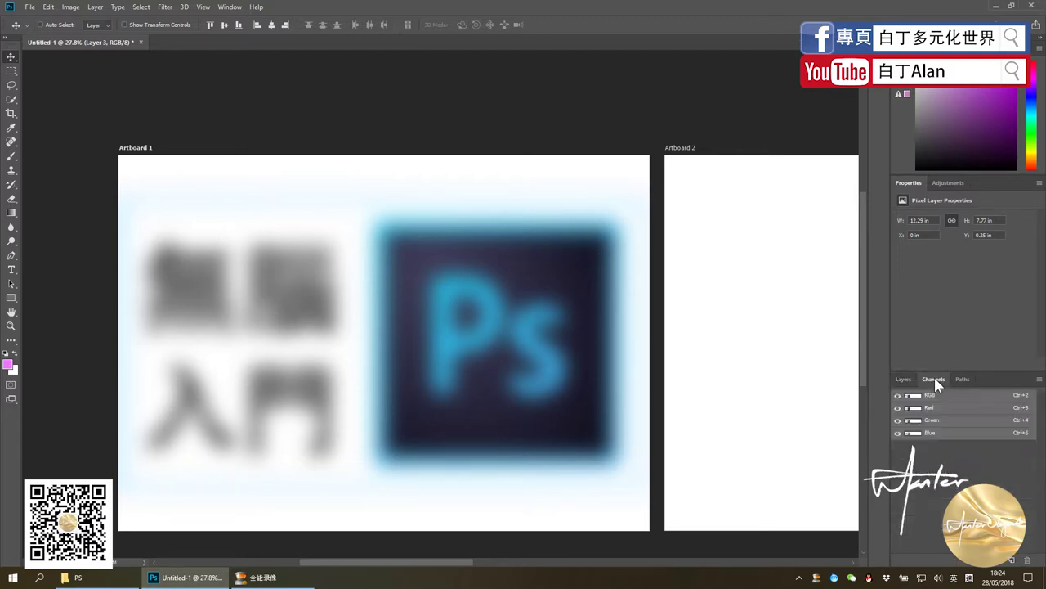
Step: Check the empty Paths list, then open Adobe Photoshop 02 PSD from the PS folder
{"action": "left_click", "coordinate": [961, 379]}
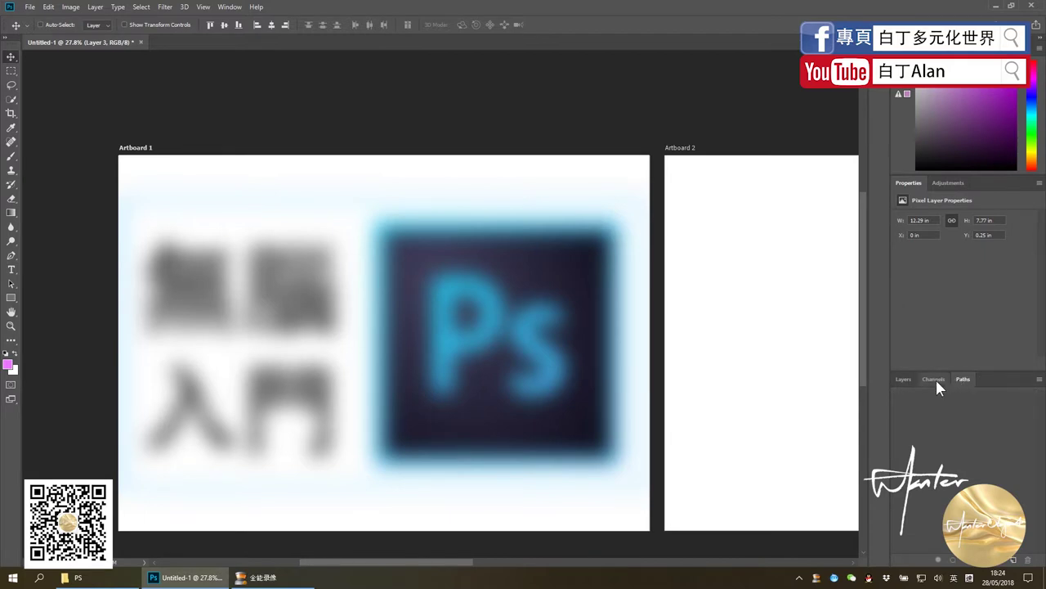
{"action": "left_click", "coordinate": [935, 380]}
{"action": "left_click", "coordinate": [963, 381]}
{"action": "left_click", "coordinate": [77, 577]}
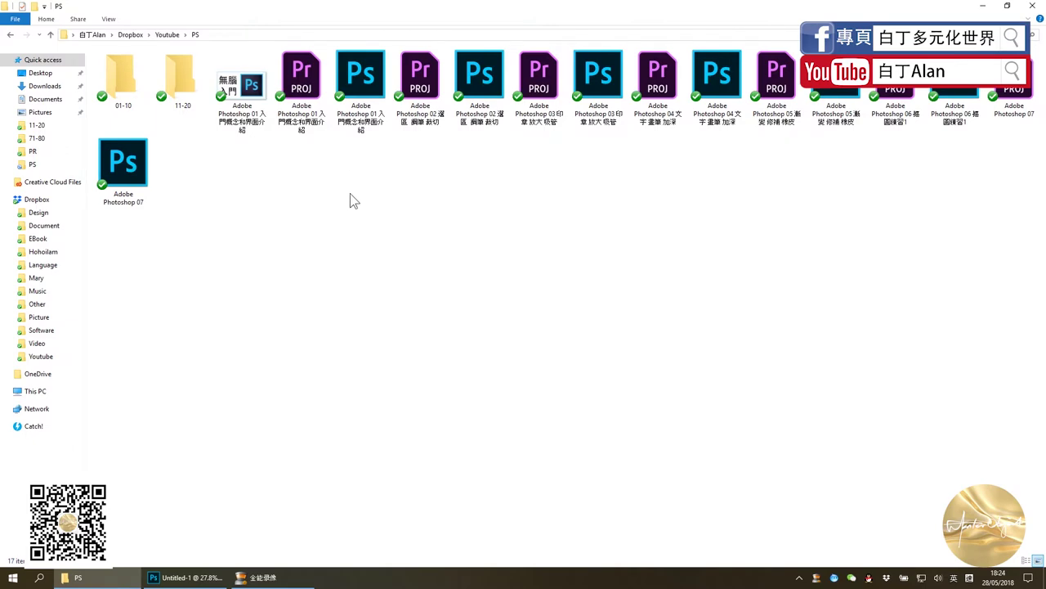
{"action": "double_click", "coordinate": [483, 86]}
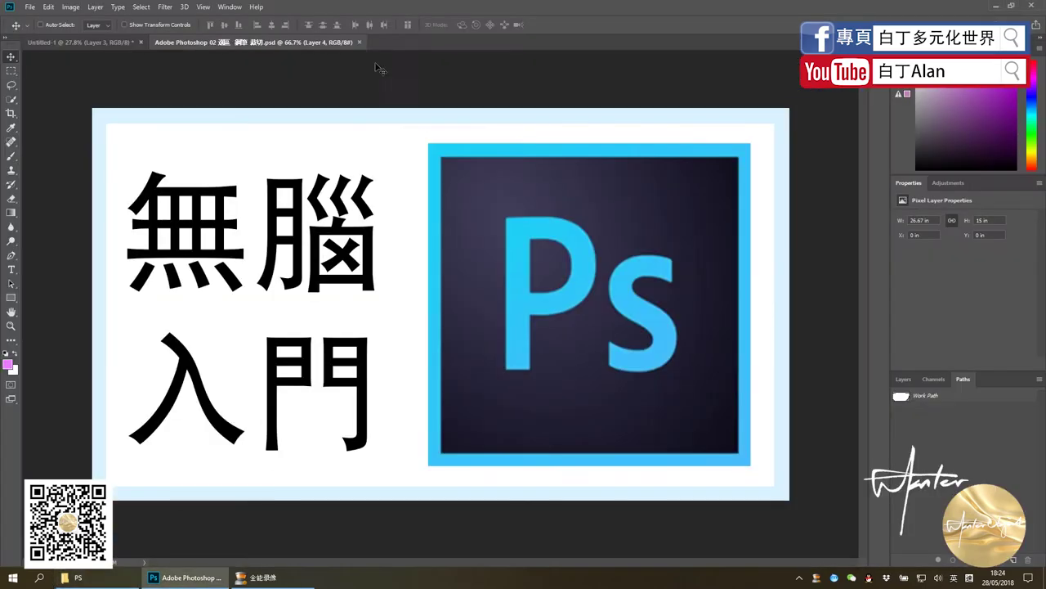
Step: Return to the Untitled-1 tab showing the blurred Ps logo on Artboard 1
{"action": "scroll", "coordinate": [314, 241], "scroll_direction": "down", "scroll_amount": 2}
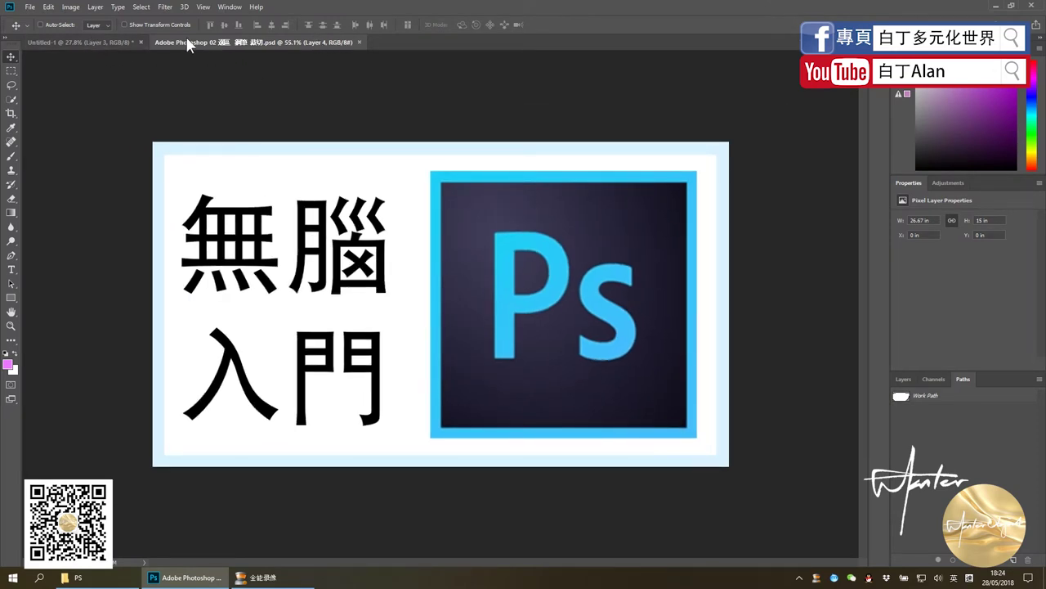
{"action": "left_click", "coordinate": [102, 43]}
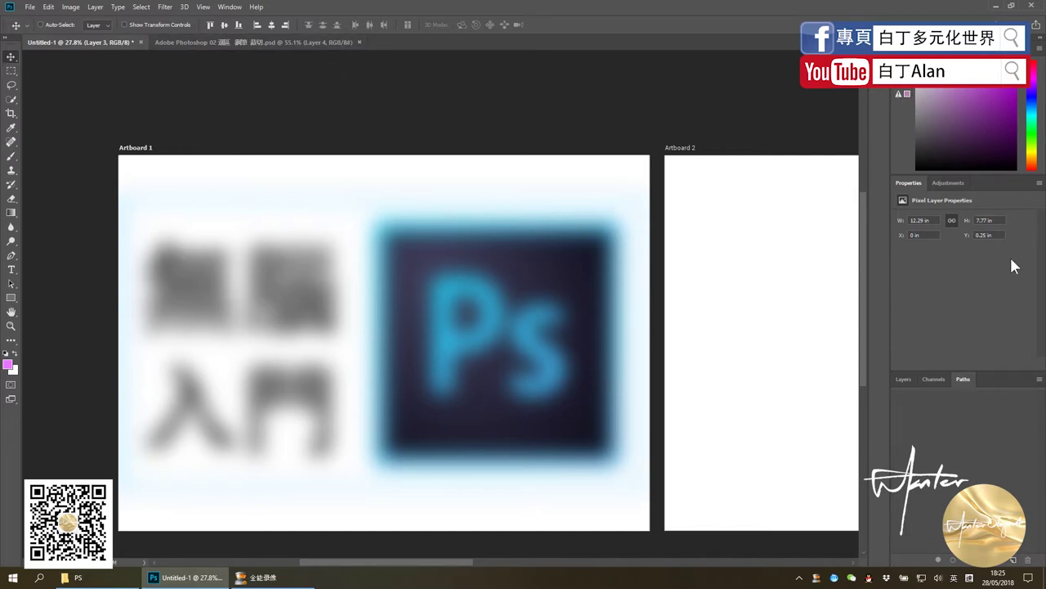
Step: Delete the blurred Ps image Layer 3, revealing the pink rectangle on Layer 2
{"action": "left_click", "coordinate": [903, 380]}
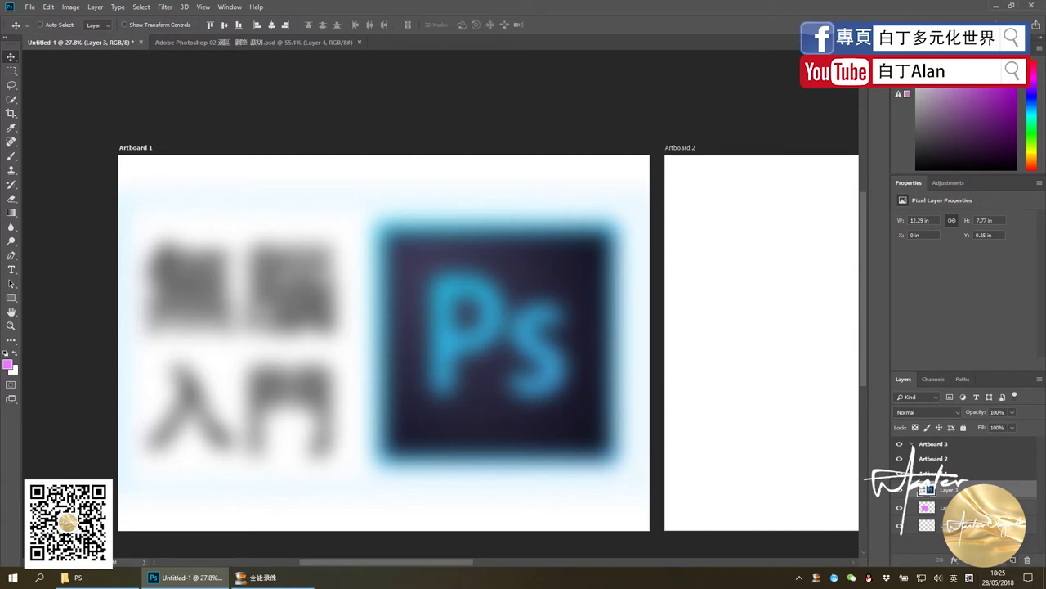
{"action": "key", "text": "Delete"}
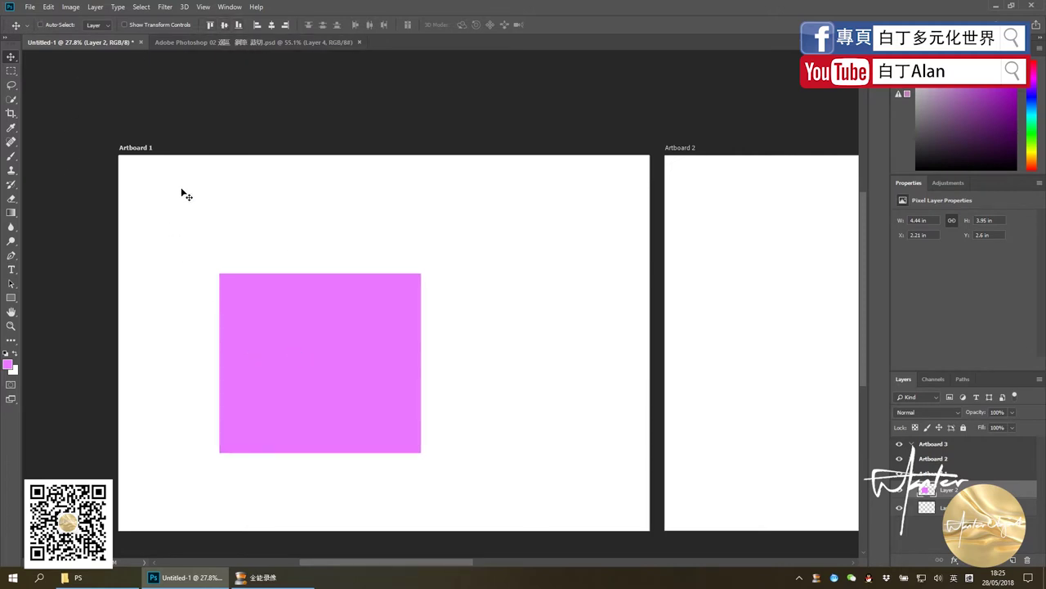
{"action": "left_click", "coordinate": [11, 172]}
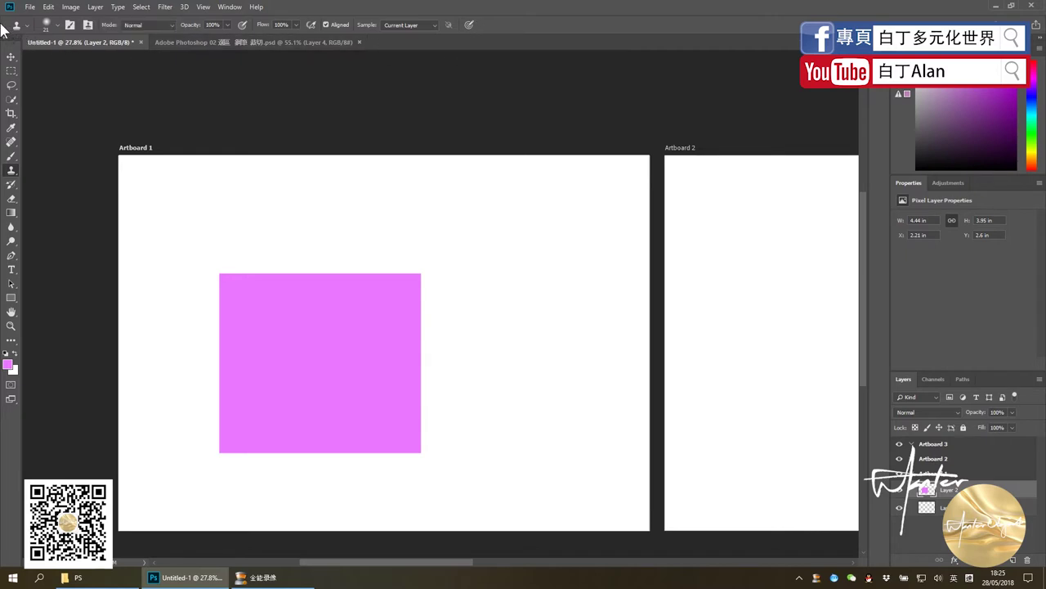
Step: Select Layer 2 and lower the Clone Stamp opacity
{"action": "left_click", "coordinate": [948, 507]}
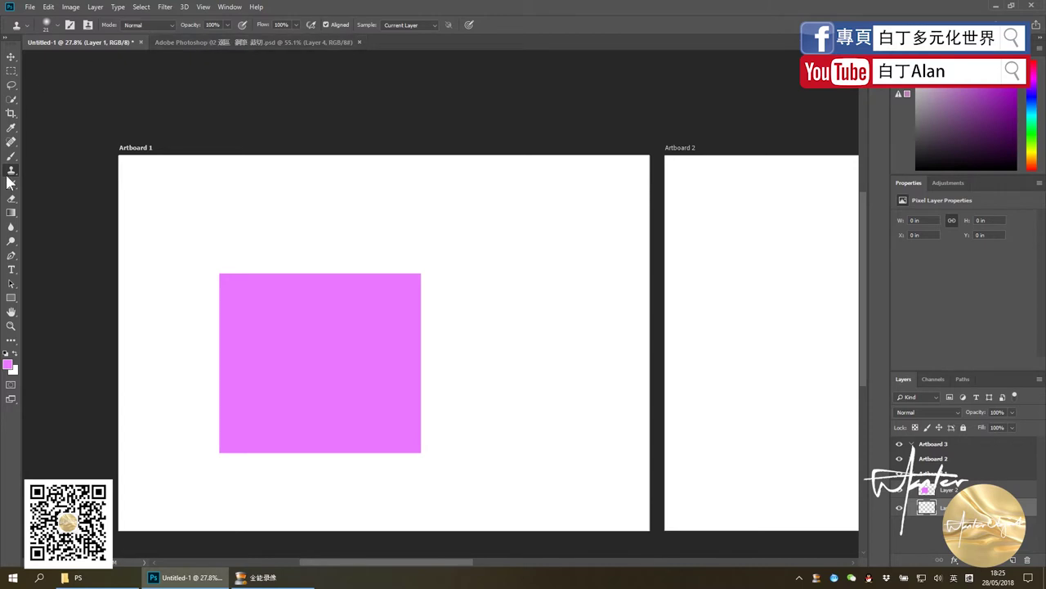
{"action": "left_click", "coordinate": [940, 489]}
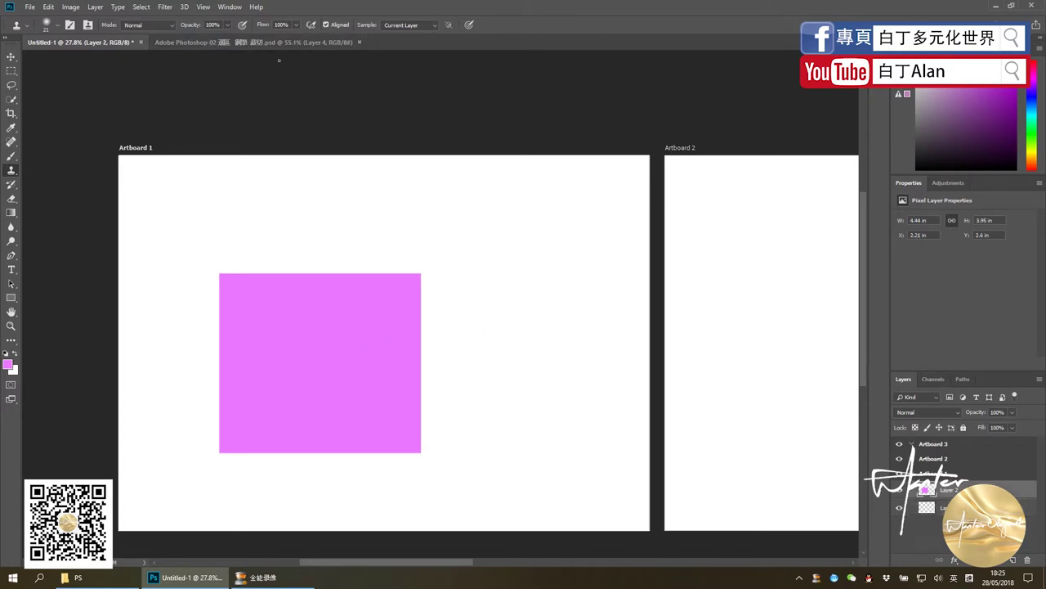
{"action": "left_click", "coordinate": [227, 24]}
{"action": "left_click_drag", "start_coordinate": [229, 38], "coordinate": [196, 40]}
Step: Try stamping without a source, then move the pink rectangle to X 3.23 in, Y 1.37 in
{"action": "left_click", "coordinate": [316, 179]}
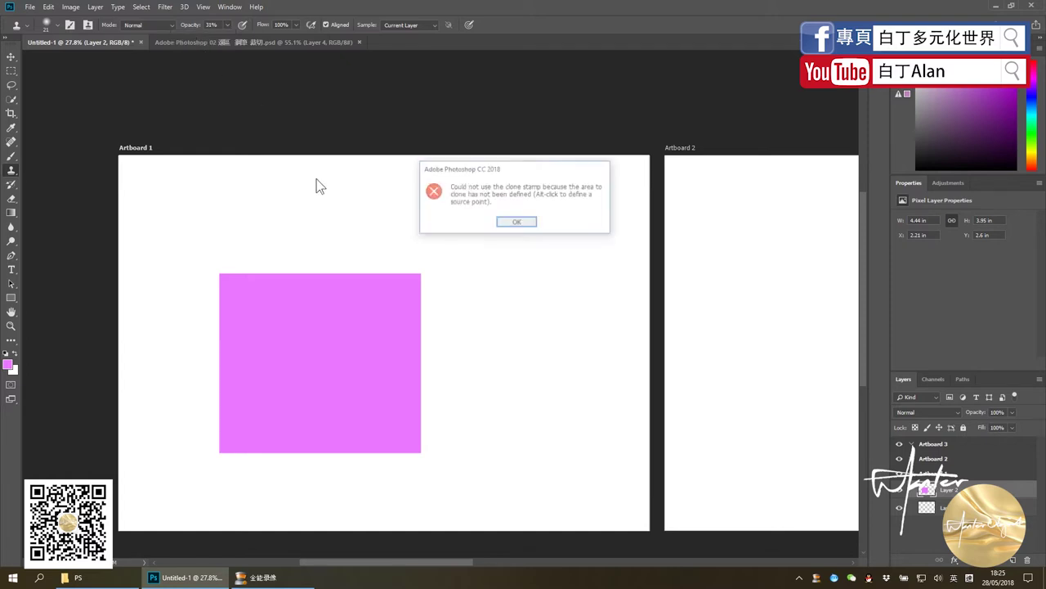
{"action": "left_click", "coordinate": [520, 222]}
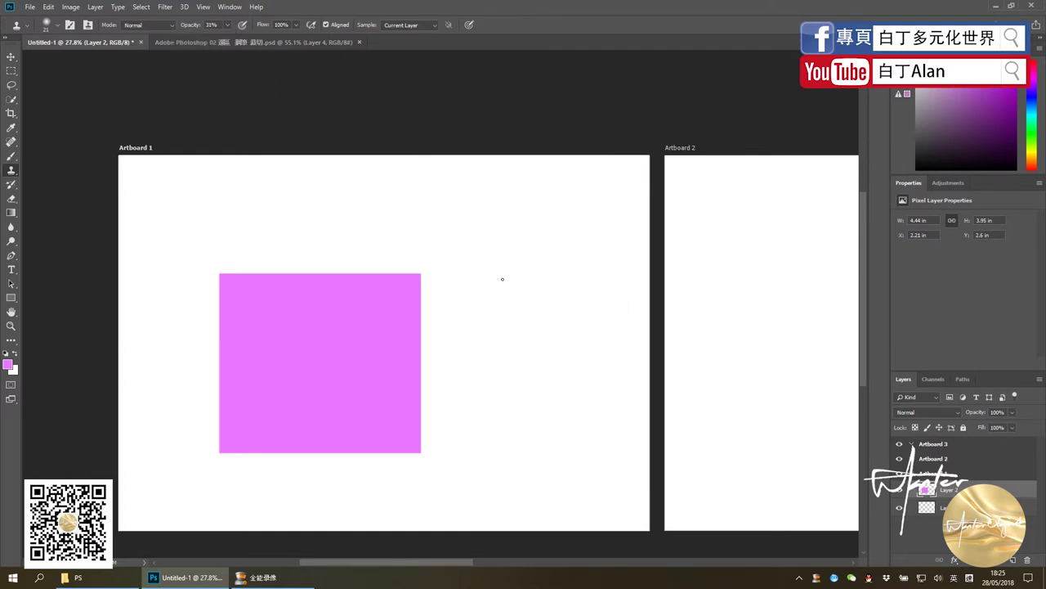
{"action": "left_click", "coordinate": [336, 397]}
{"action": "left_click", "coordinate": [523, 223]}
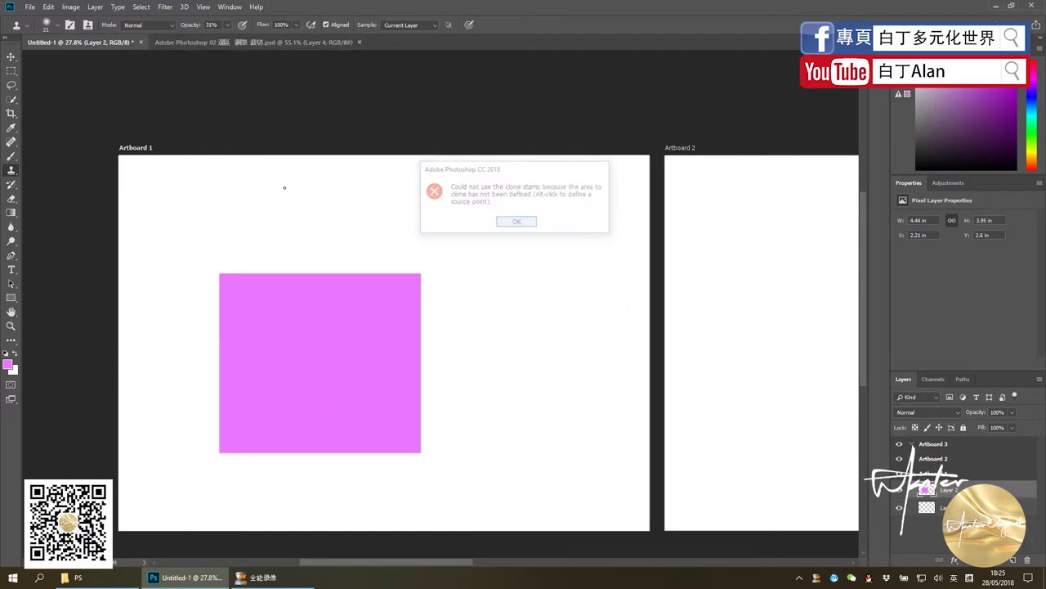
{"action": "left_click", "coordinate": [11, 56]}
{"action": "left_click_drag", "start_coordinate": [310, 349], "coordinate": [357, 292]}
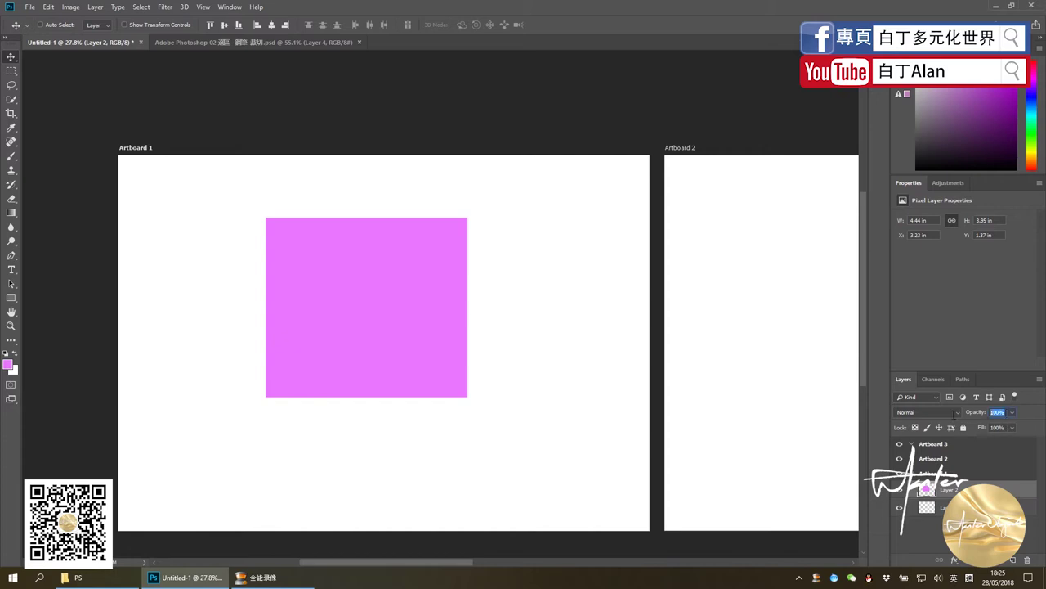
Step: Set Layer 2 opacity to 50% and move the rectangle to X 2.84 in, Y 2.61 in
{"action": "type", "text": "50"}
{"action": "key", "text": "Return"}
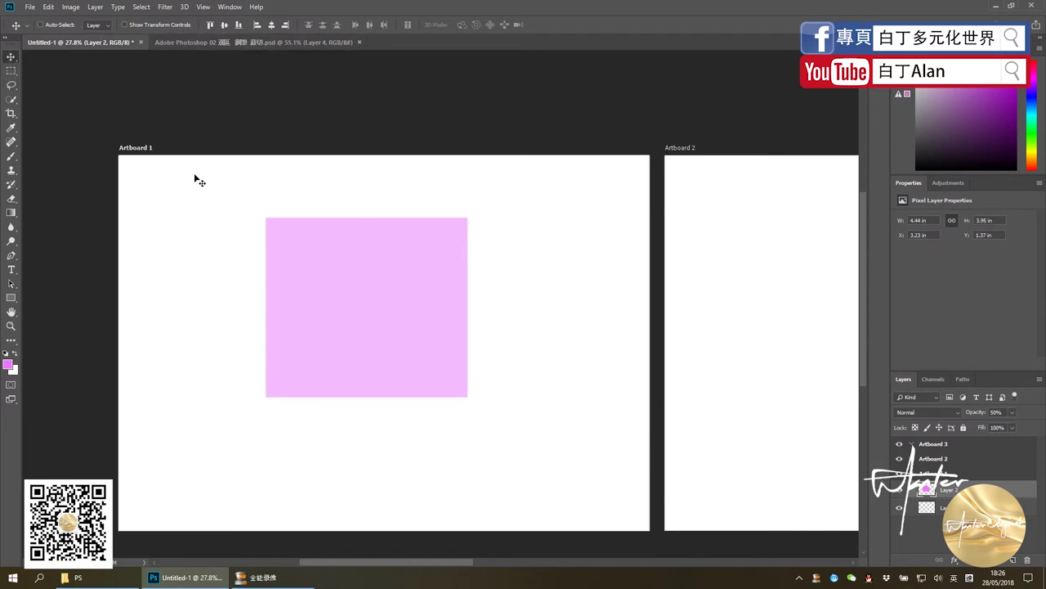
{"action": "left_click_drag", "start_coordinate": [363, 315], "coordinate": [344, 371]}
{"action": "left_click", "coordinate": [11, 170]}
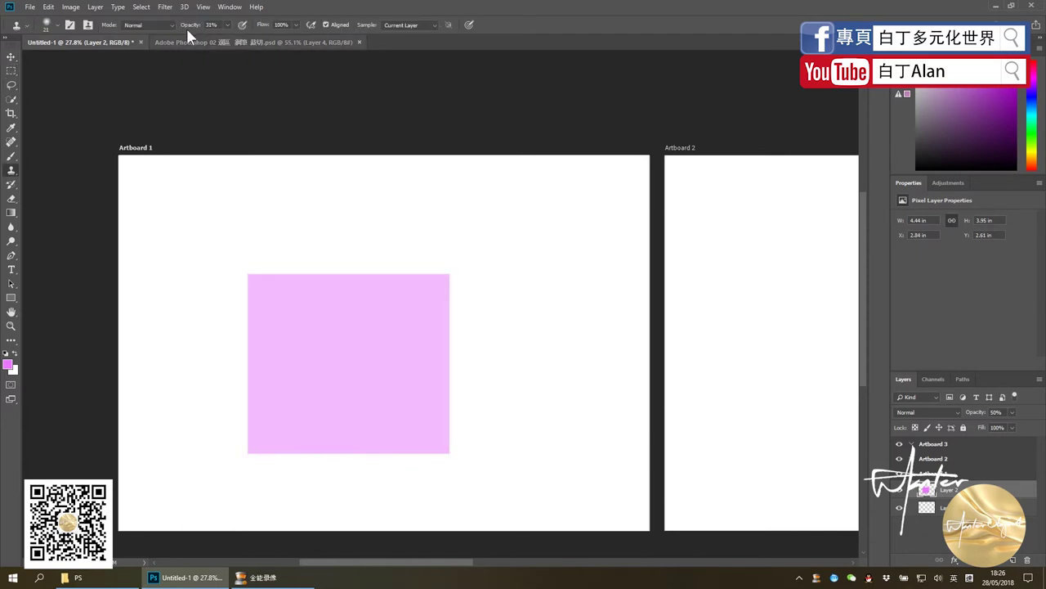
{"action": "left_click", "coordinate": [227, 25]}
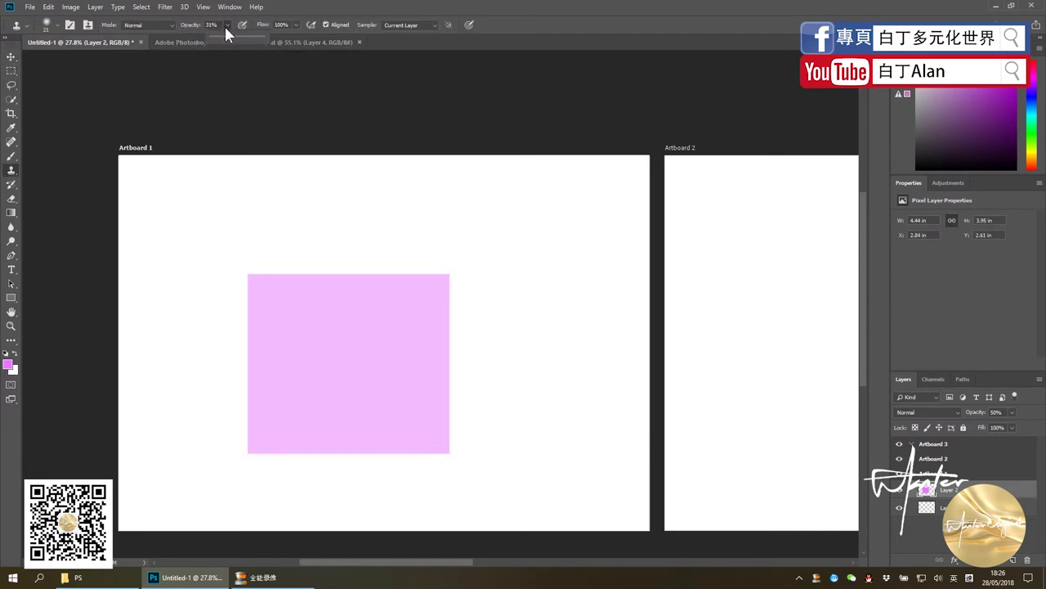
Step: Inspect the Clone Stamp blend mode list and brush preset picker without changing them
{"action": "left_click", "coordinate": [160, 25]}
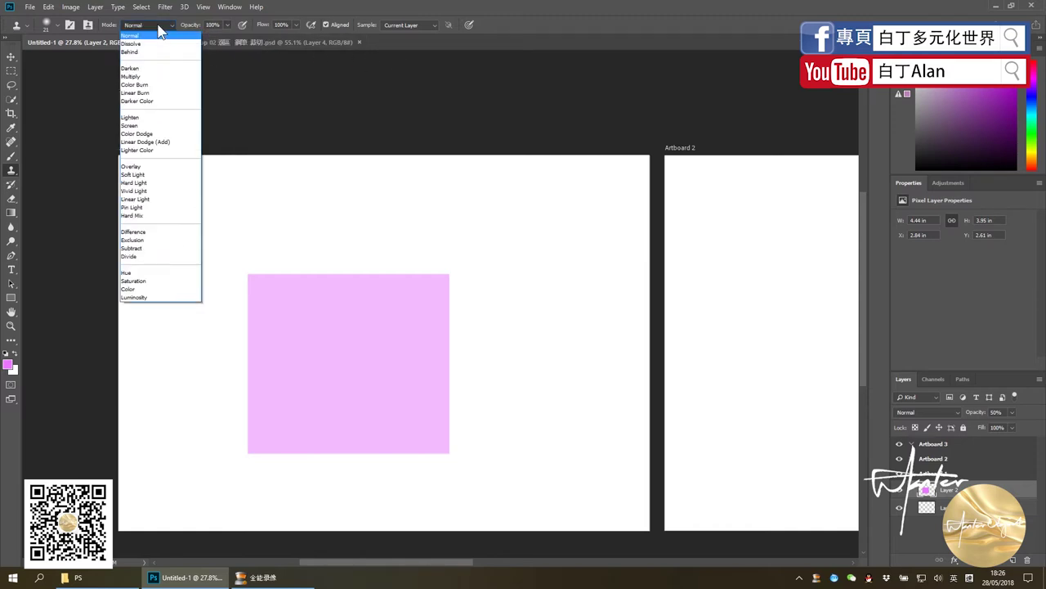
{"action": "left_click", "coordinate": [54, 24]}
{"action": "left_click", "coordinate": [55, 25]}
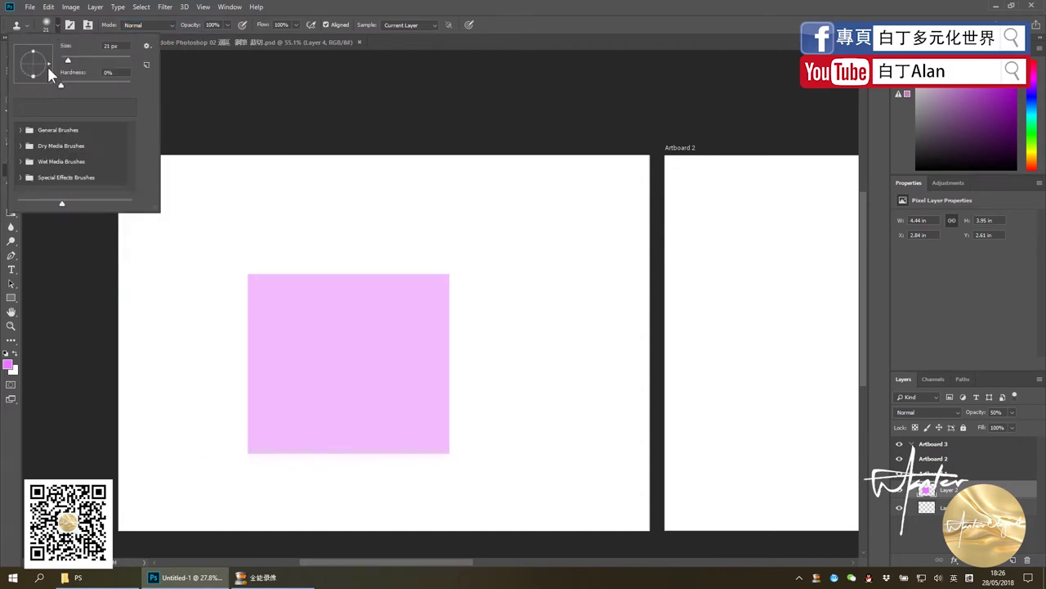
{"action": "mouse_move", "coordinate": [33, 63]}
{"action": "left_click", "coordinate": [190, 90]}
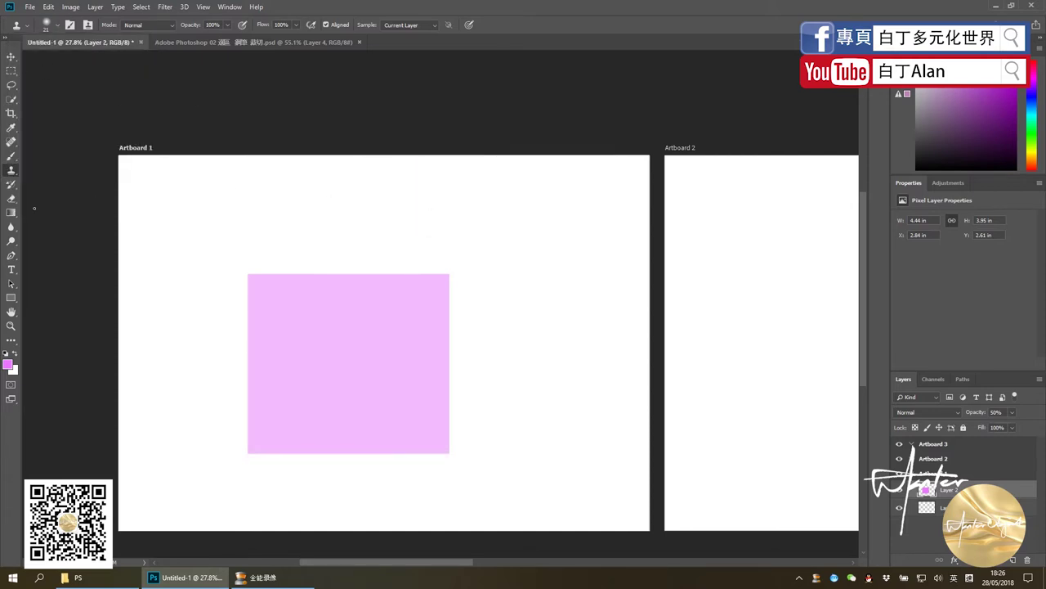
{"action": "left_click", "coordinate": [11, 56]}
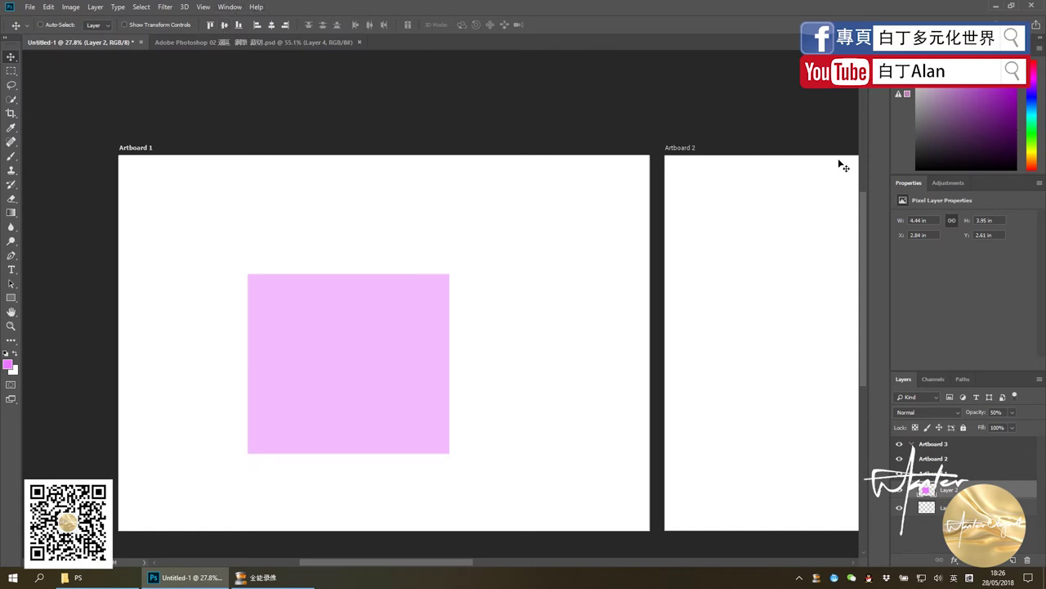
Step: Zoom in and out across the artboards and toggle the rulers on and off
{"action": "scroll", "coordinate": [301, 191], "scroll_direction": "down", "scroll_amount": 2}
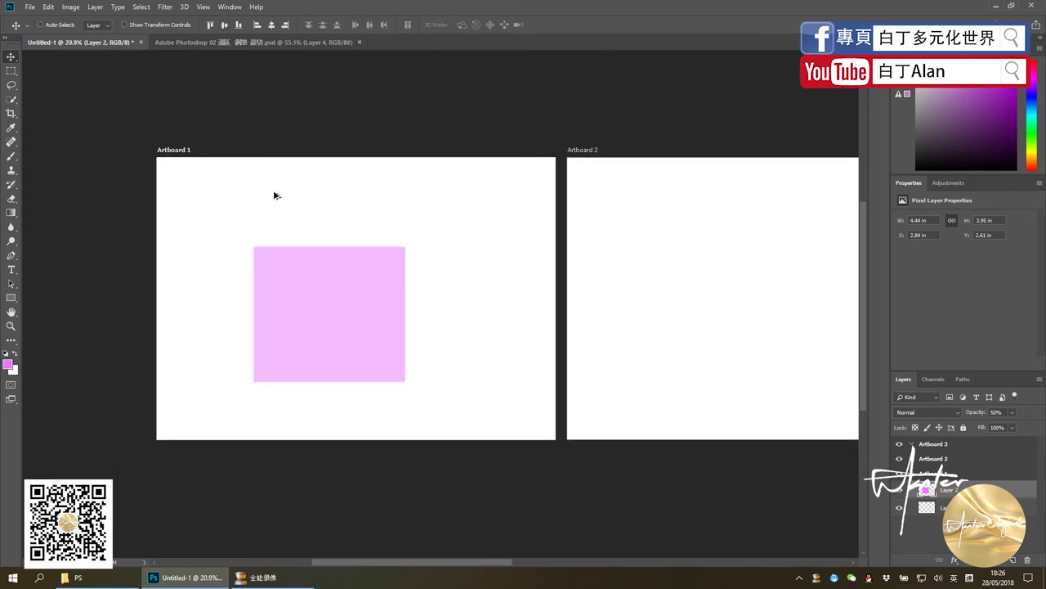
{"action": "scroll", "coordinate": [275, 194], "scroll_direction": "down", "scroll_amount": 2}
{"action": "scroll", "coordinate": [470, 210], "scroll_direction": "down", "scroll_amount": 1}
{"action": "scroll", "coordinate": [503, 261], "scroll_direction": "up", "scroll_amount": 1}
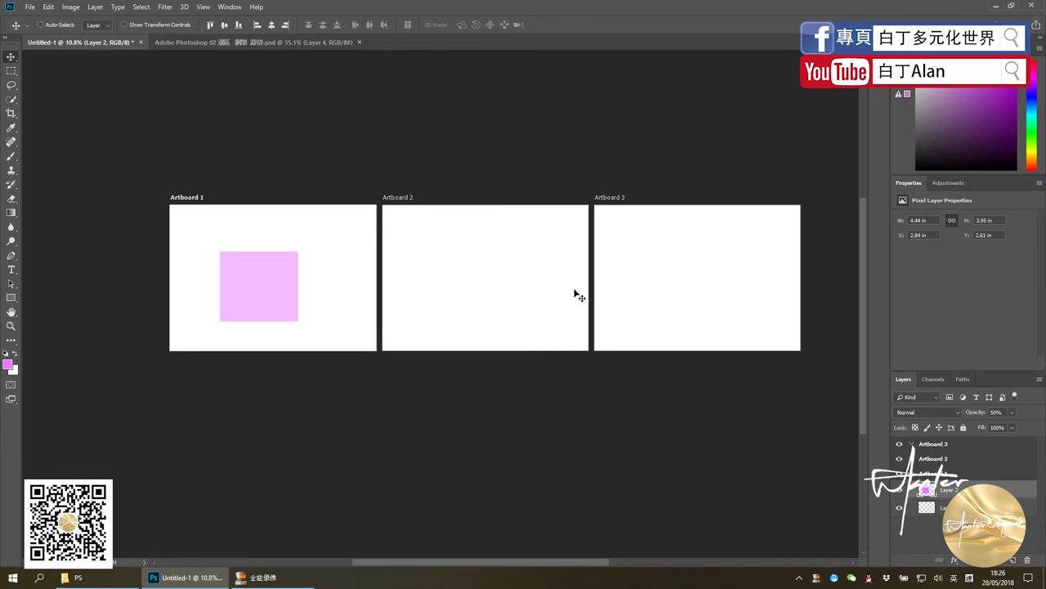
{"action": "key", "text": "ctrl+r"}
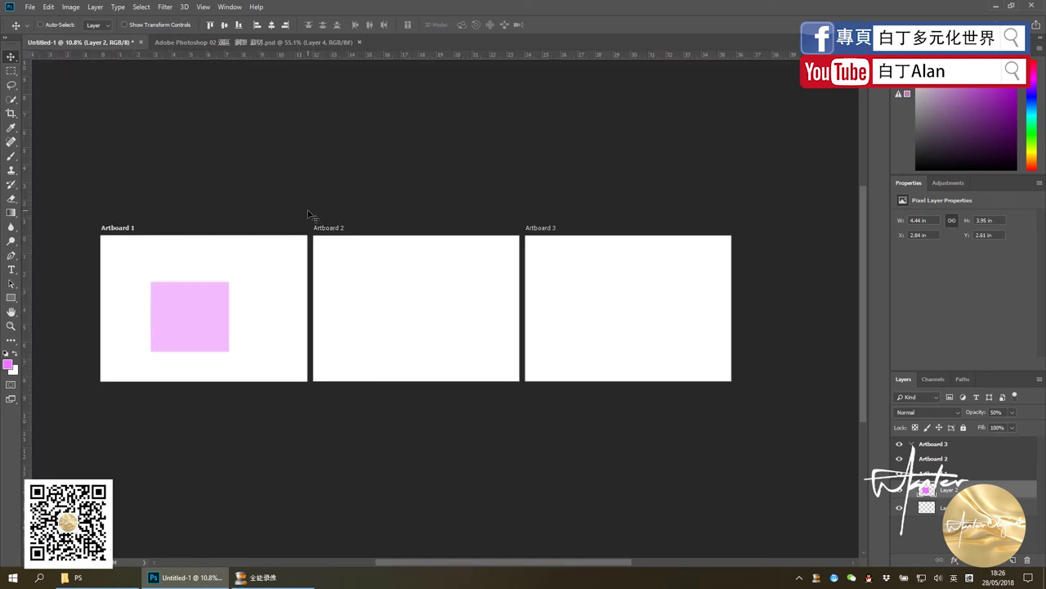
{"action": "key", "text": "ctrl+r"}
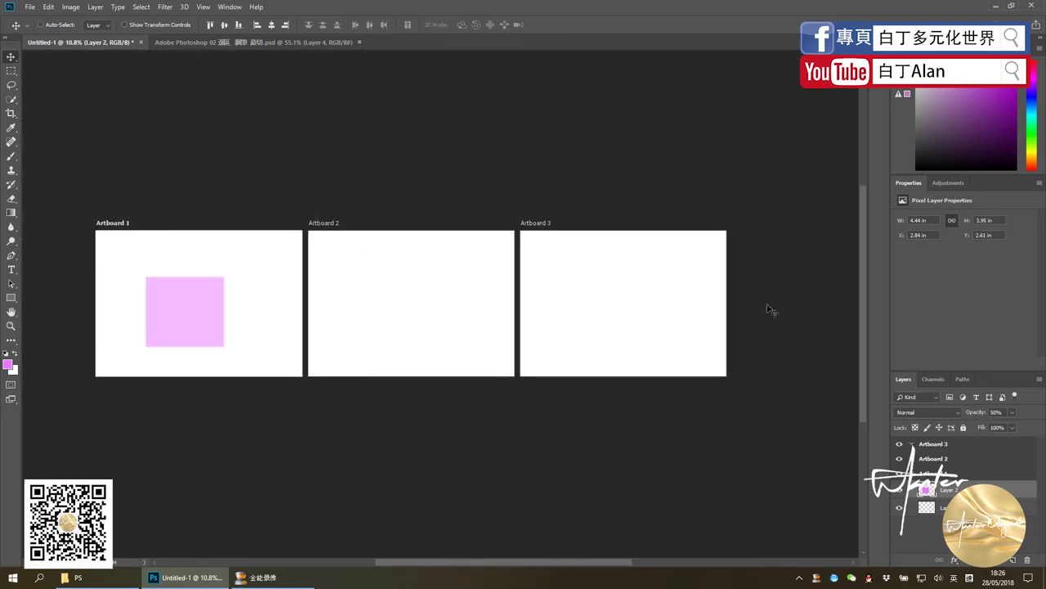
{"action": "scroll", "coordinate": [768, 308], "scroll_direction": "down", "scroll_amount": 1}
{"action": "scroll", "coordinate": [251, 345], "scroll_direction": "up", "scroll_amount": 2}
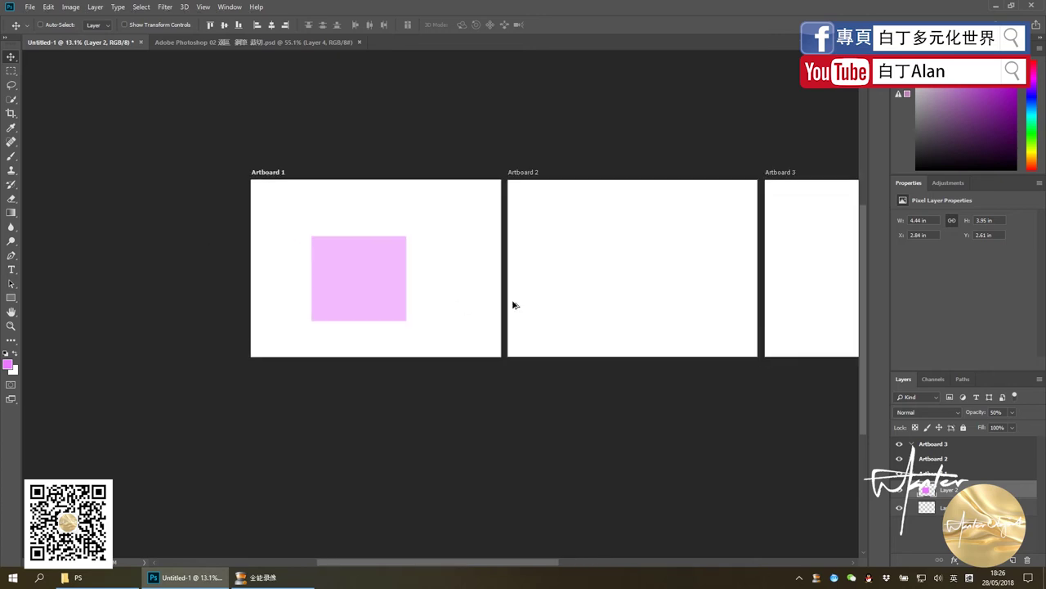
{"action": "scroll", "coordinate": [671, 254], "scroll_direction": "up", "scroll_amount": 1}
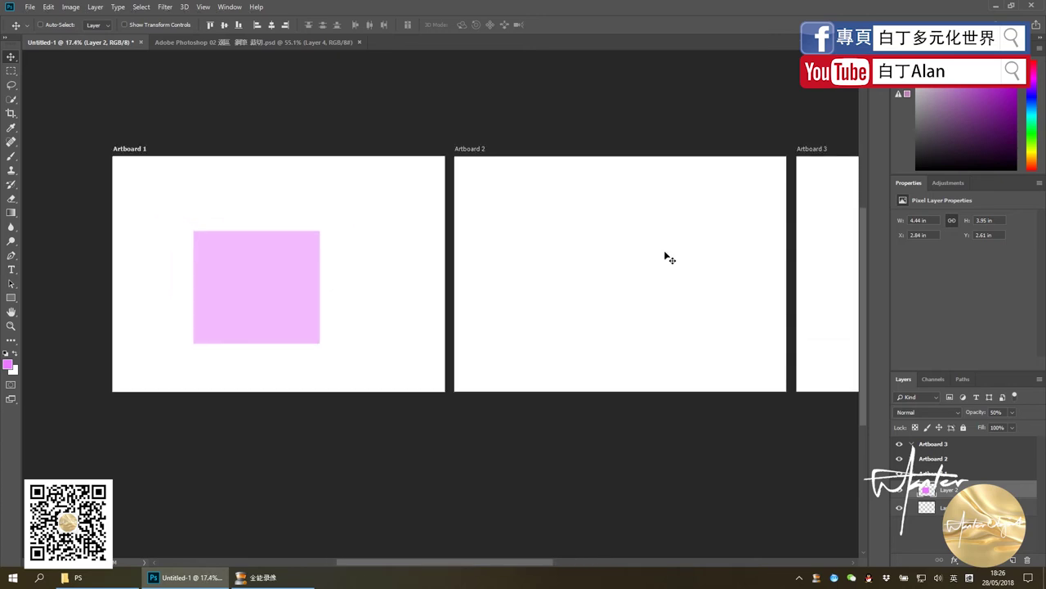
{"action": "scroll", "coordinate": [400, 286], "scroll_direction": "down", "scroll_amount": 1}
{"action": "scroll", "coordinate": [397, 295], "scroll_direction": "down", "scroll_amount": 1}
{"action": "scroll", "coordinate": [399, 295], "scroll_direction": "up", "scroll_amount": 1}
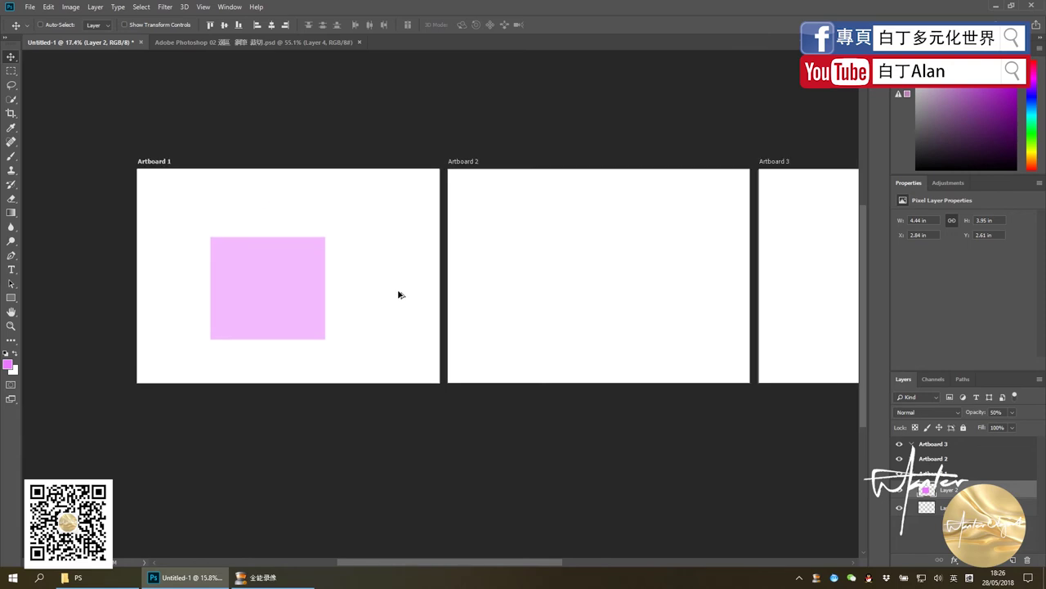
{"action": "scroll", "coordinate": [399, 294], "scroll_direction": "up", "scroll_amount": 1}
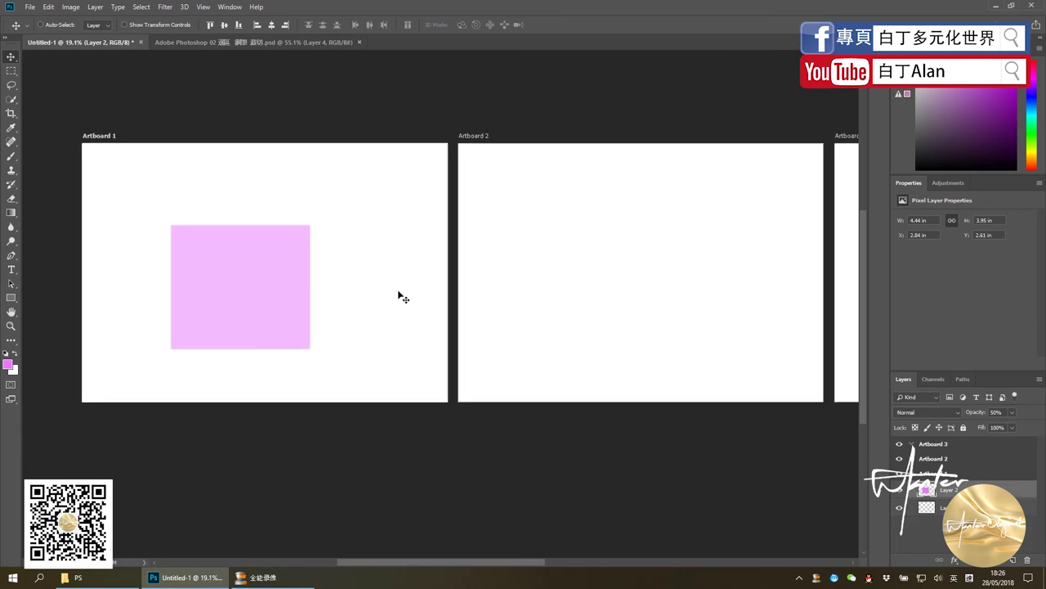
{"action": "scroll", "coordinate": [481, 353], "scroll_direction": "down", "scroll_amount": 1}
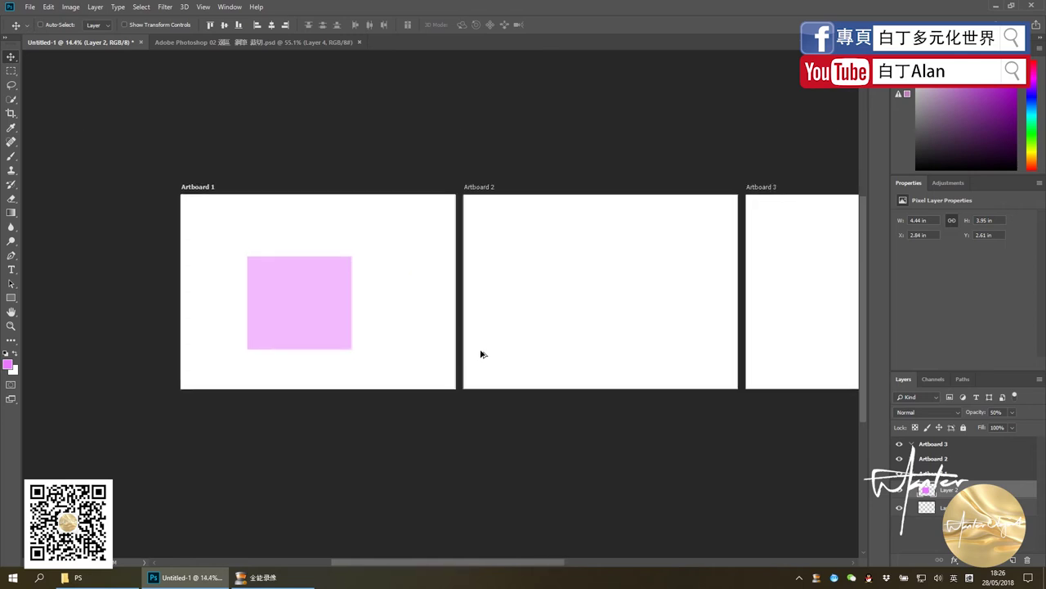
{"action": "scroll", "coordinate": [372, 270], "scroll_direction": "up", "scroll_amount": 1}
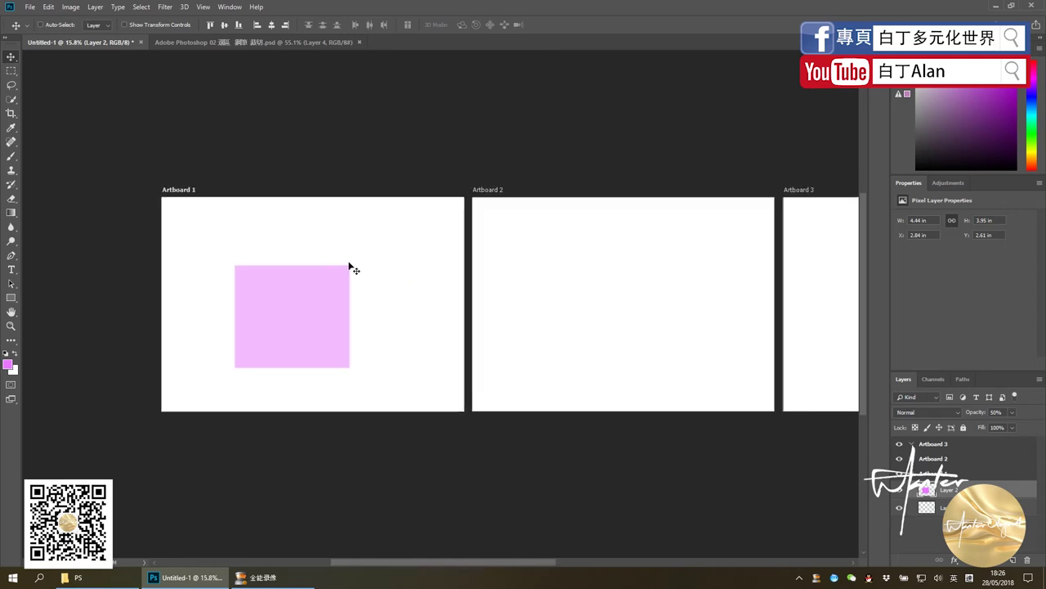
Step: Close the Adobe Photoshop 02 logo document and select the pink square on Artboard 1
{"action": "left_click", "coordinate": [297, 39]}
{"action": "left_click", "coordinate": [359, 42]}
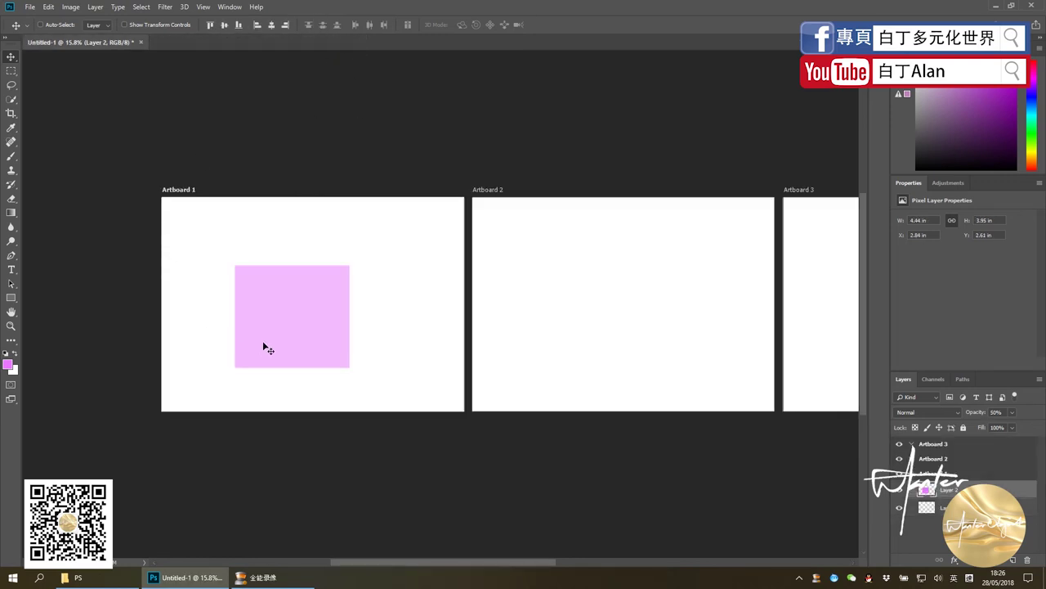
{"action": "left_click_drag", "start_coordinate": [266, 346], "coordinate": [335, 327]}
{"action": "key", "text": "Delete"}
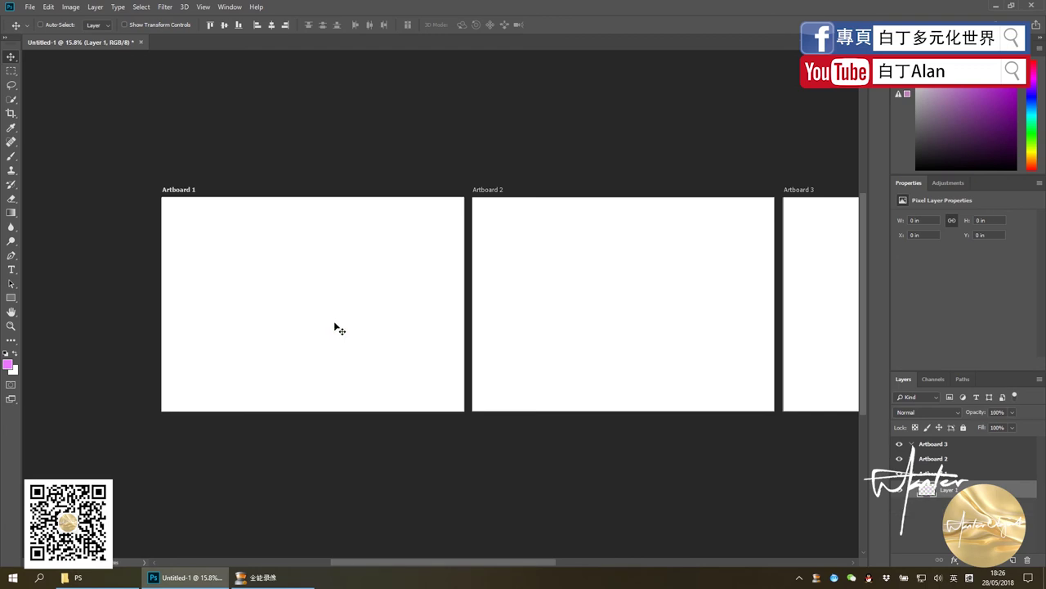
{"action": "scroll", "coordinate": [332, 319], "scroll_direction": "down", "scroll_amount": 1}
{"action": "scroll", "coordinate": [332, 319], "scroll_direction": "down", "scroll_amount": 1}
{"action": "scroll", "coordinate": [322, 341], "scroll_direction": "up", "scroll_amount": 1}
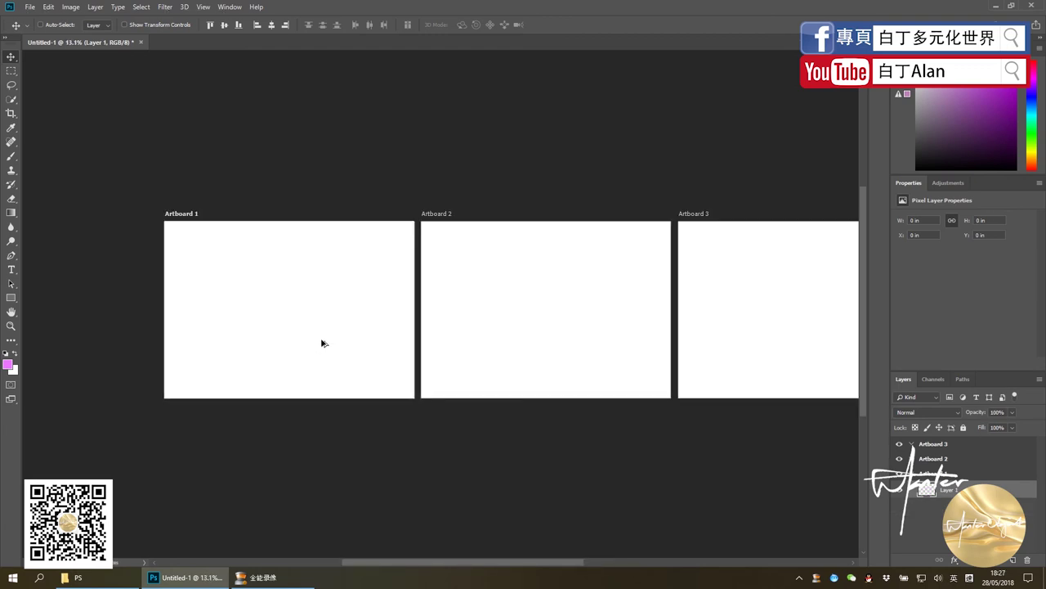
{"action": "scroll", "coordinate": [322, 341], "scroll_direction": "up", "scroll_amount": 1}
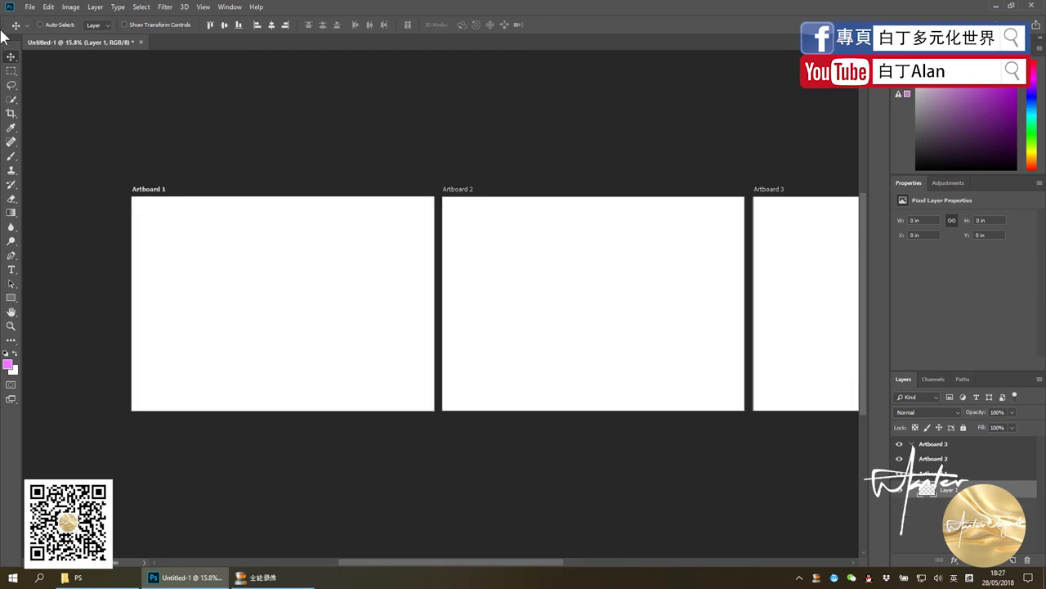